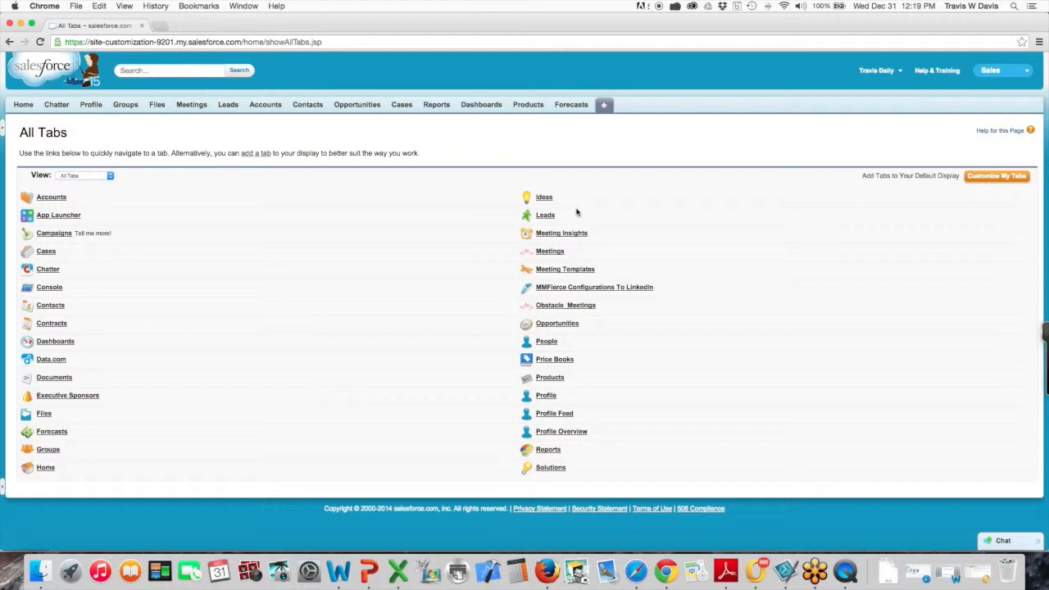
Step: Open the Value Prop meeting template to review its goal, objectives and page button configuration
click(555, 269)
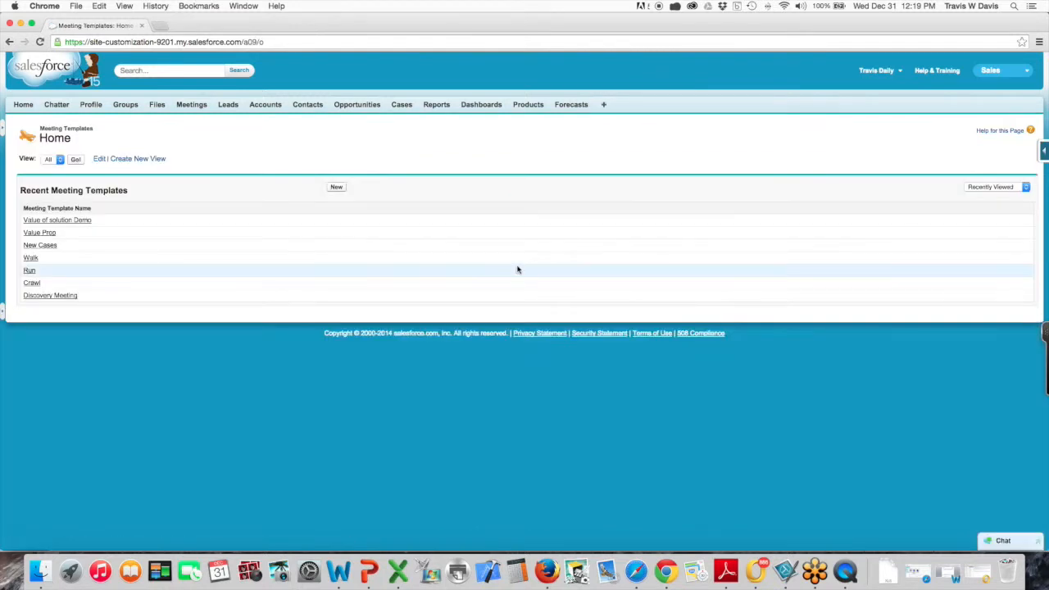
click(40, 233)
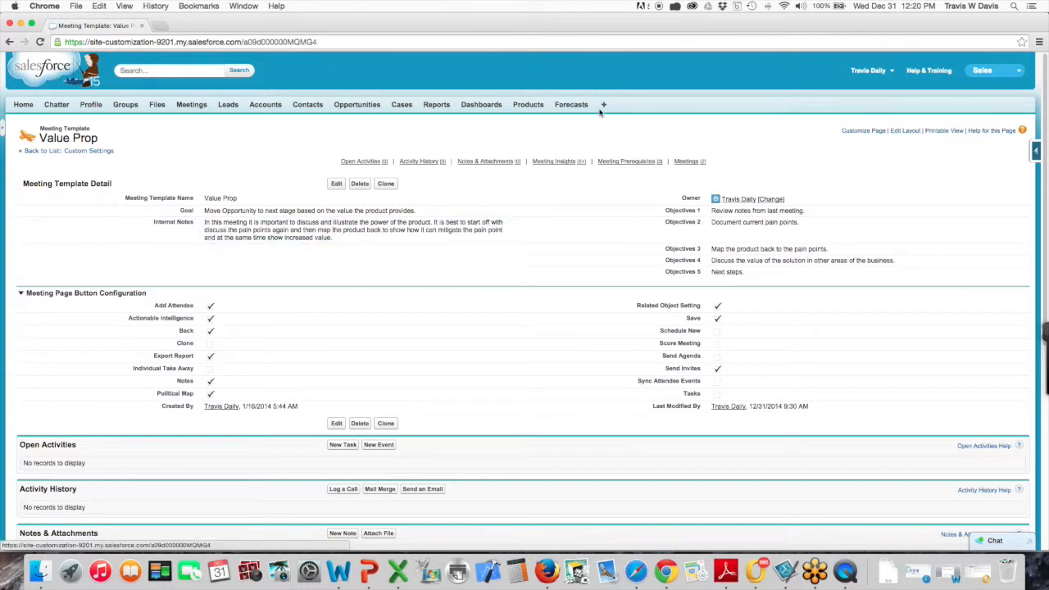
Step: Open the Value Prop 1 meeting from the Meeting Mapper Fierce opportunity's list of meetings
click(352, 107)
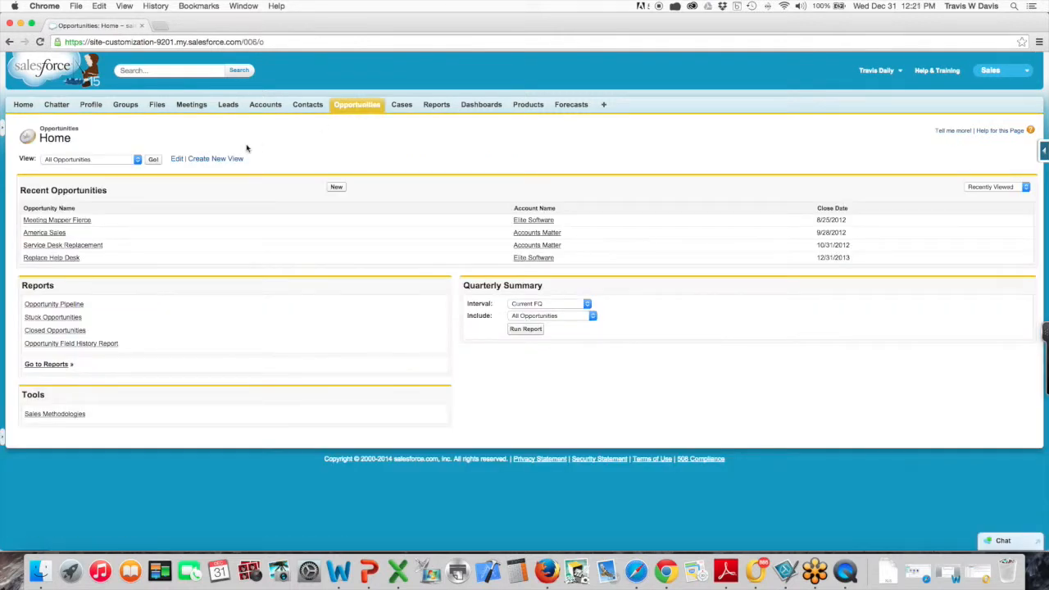
click(61, 223)
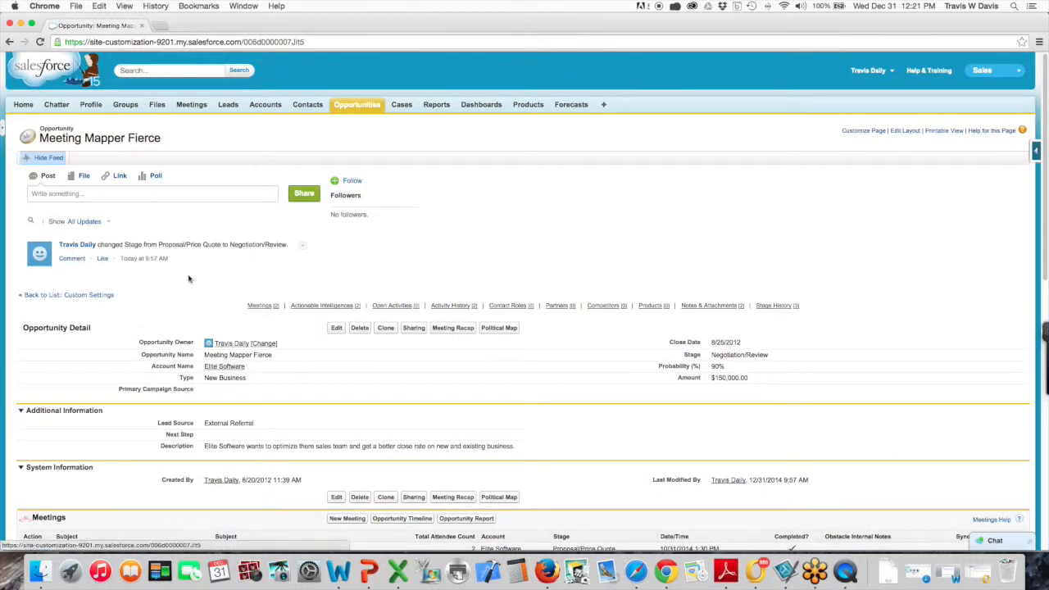
scroll(207, 308, down, 3)
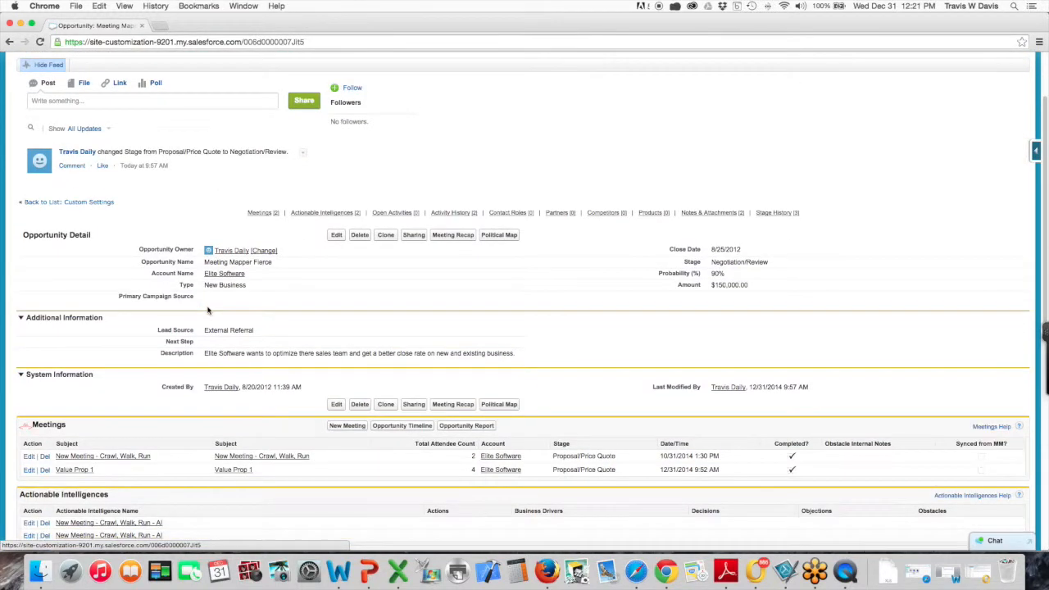
scroll(208, 309, down, 2)
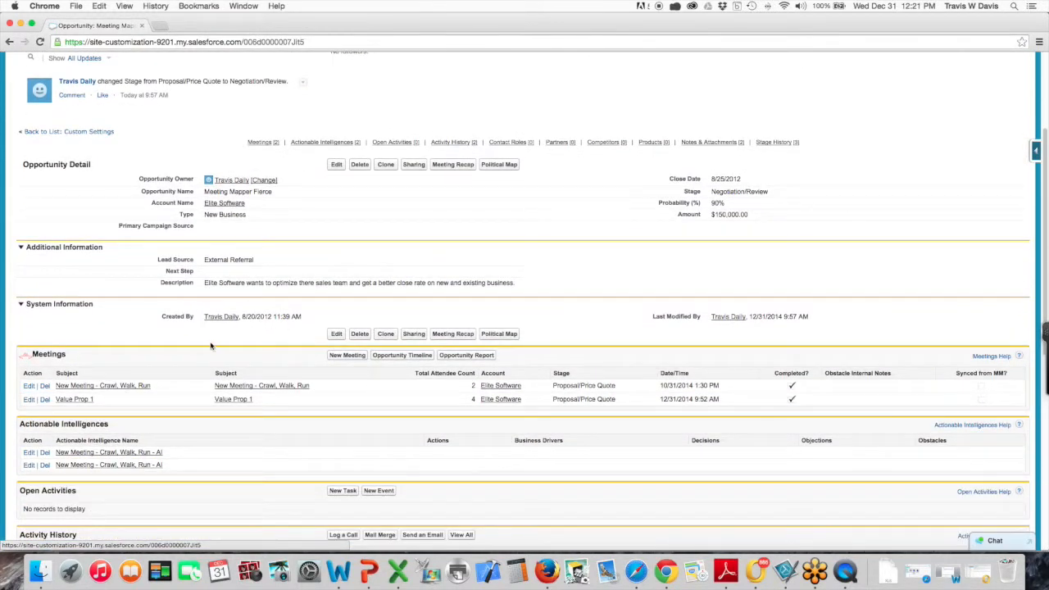
click(231, 401)
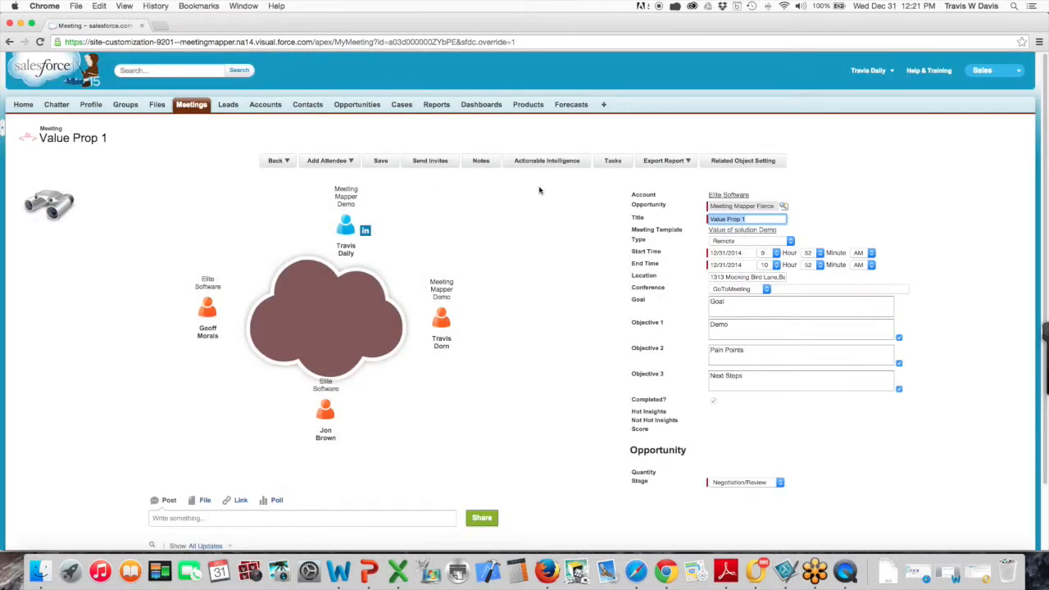
Step: Show the sidebar with recent items beside the meeting and hide it again
mouse_move(349, 228)
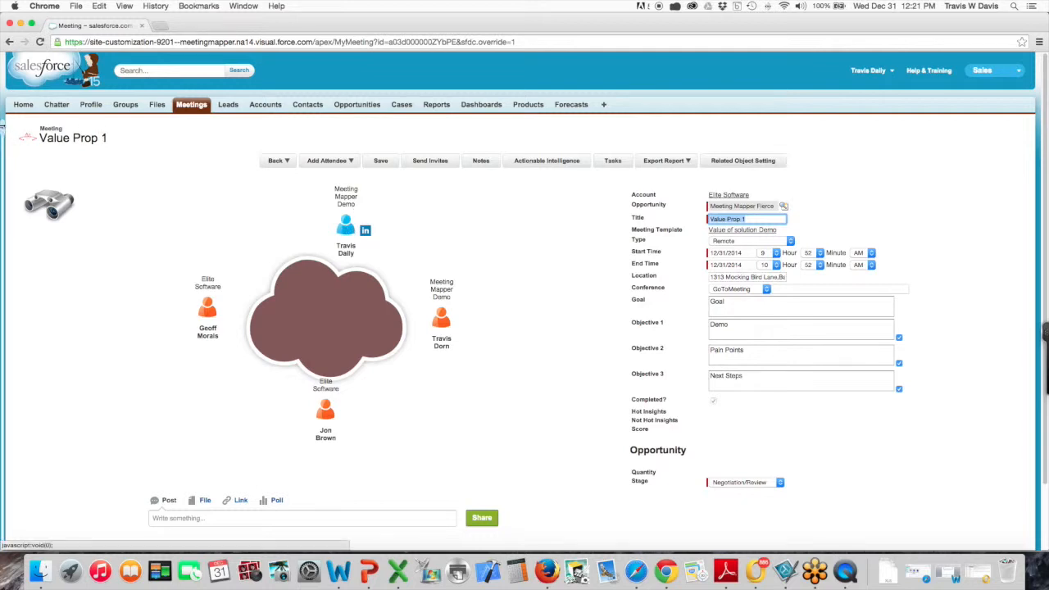
click(3, 123)
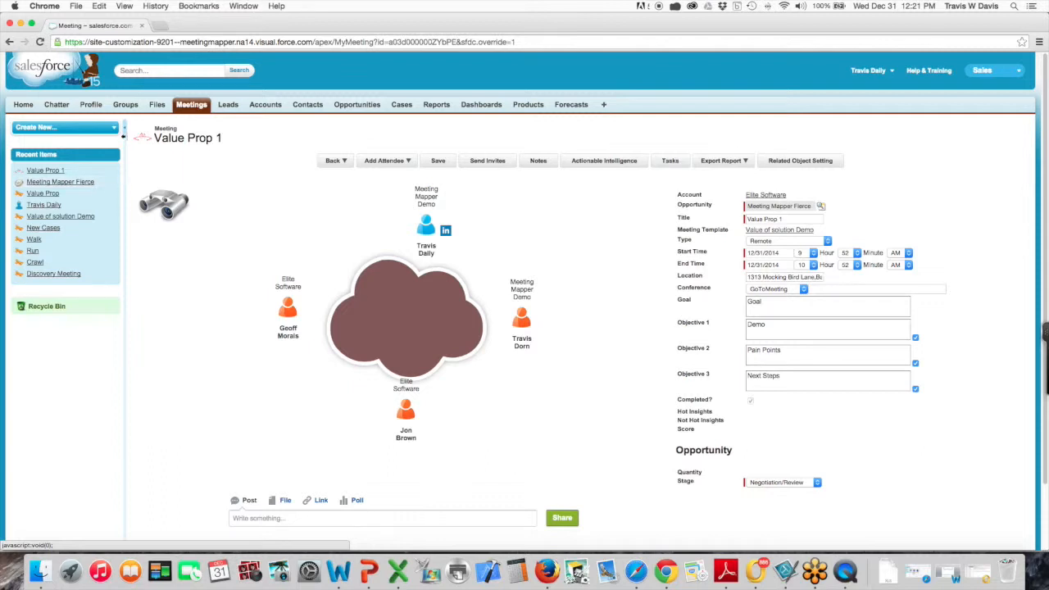
click(126, 130)
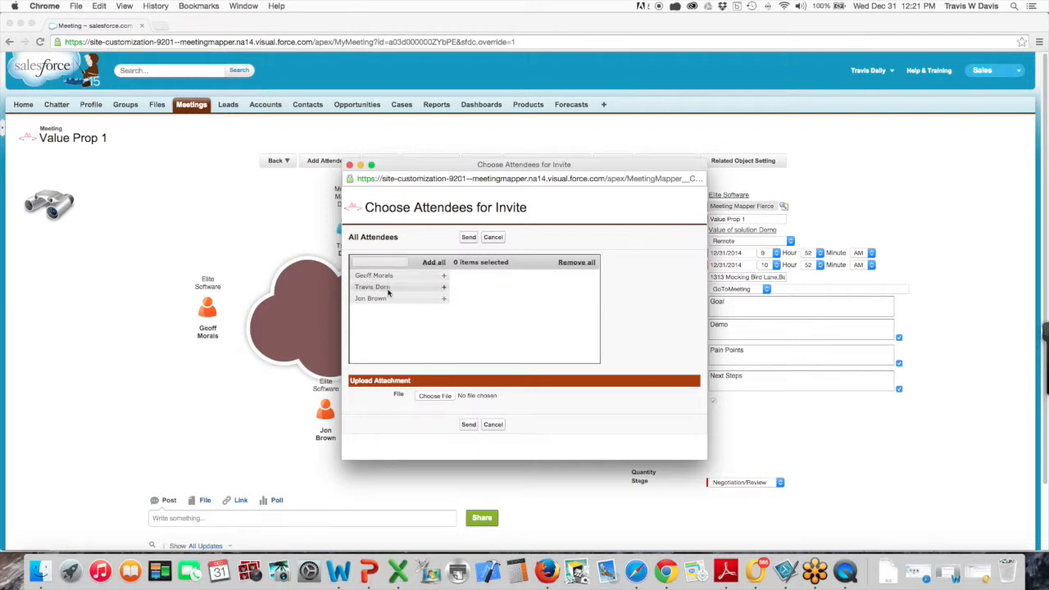
Step: Attach the file manual2_en from the Point N Time Software folder to the meeting invite
click(435, 397)
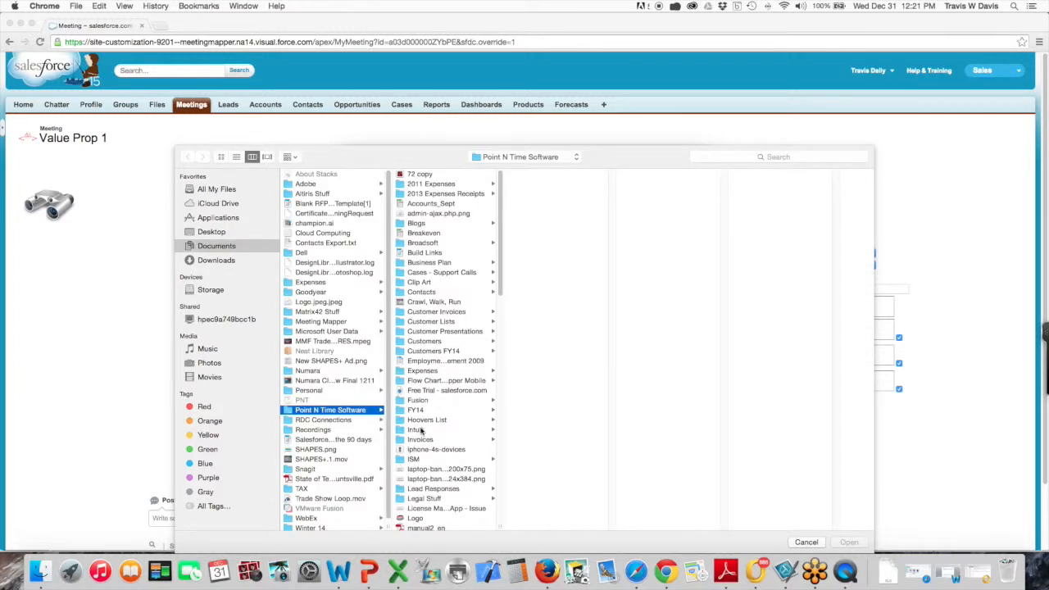
scroll(418, 432, down, 5)
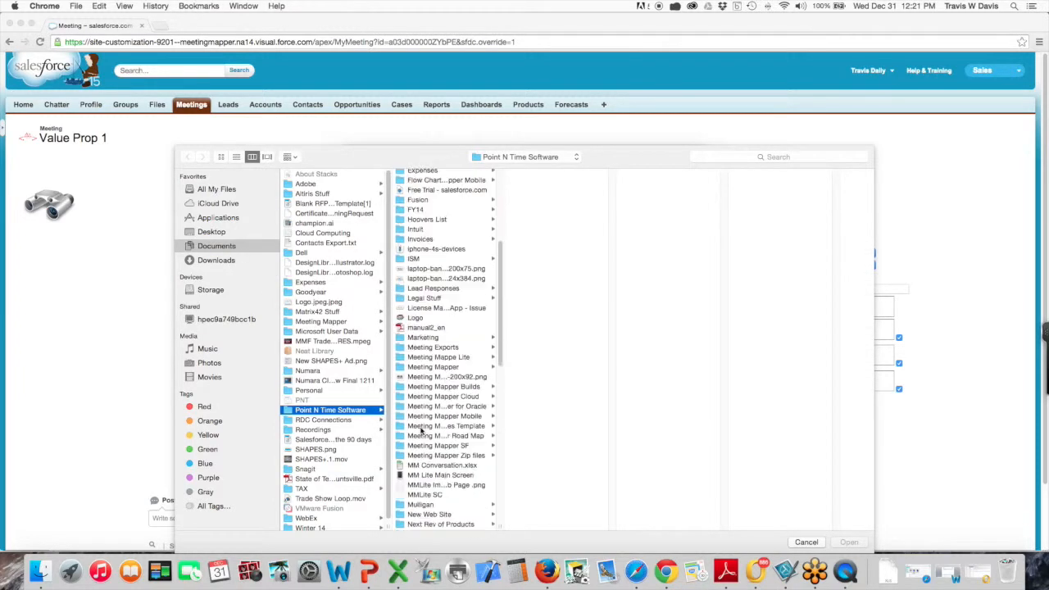
click(422, 328)
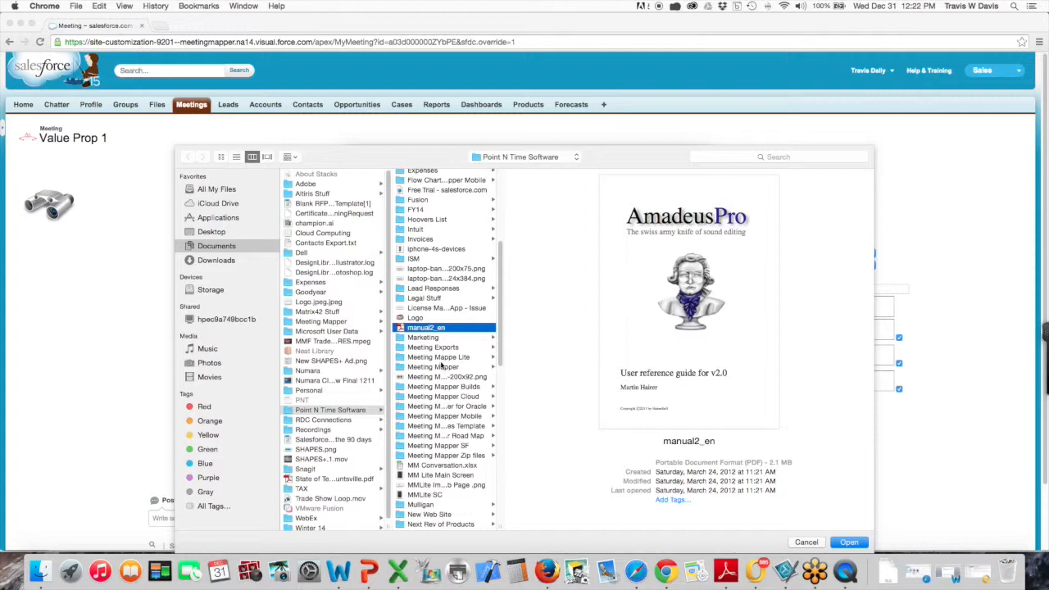
click(850, 543)
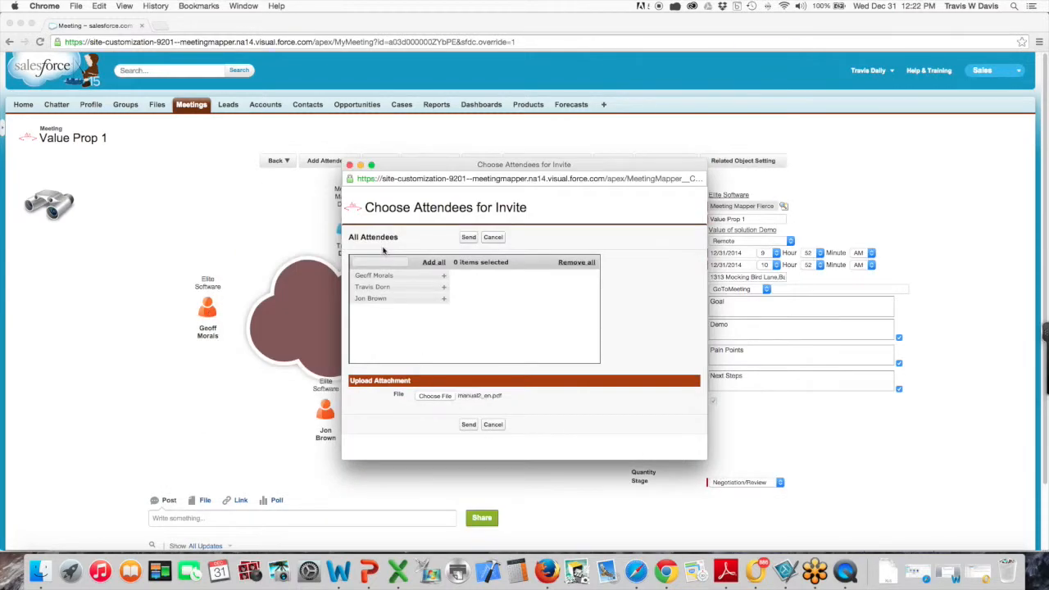
Step: Select the second listed attendee as the invite's recipient, send the invite and close its window
click(443, 290)
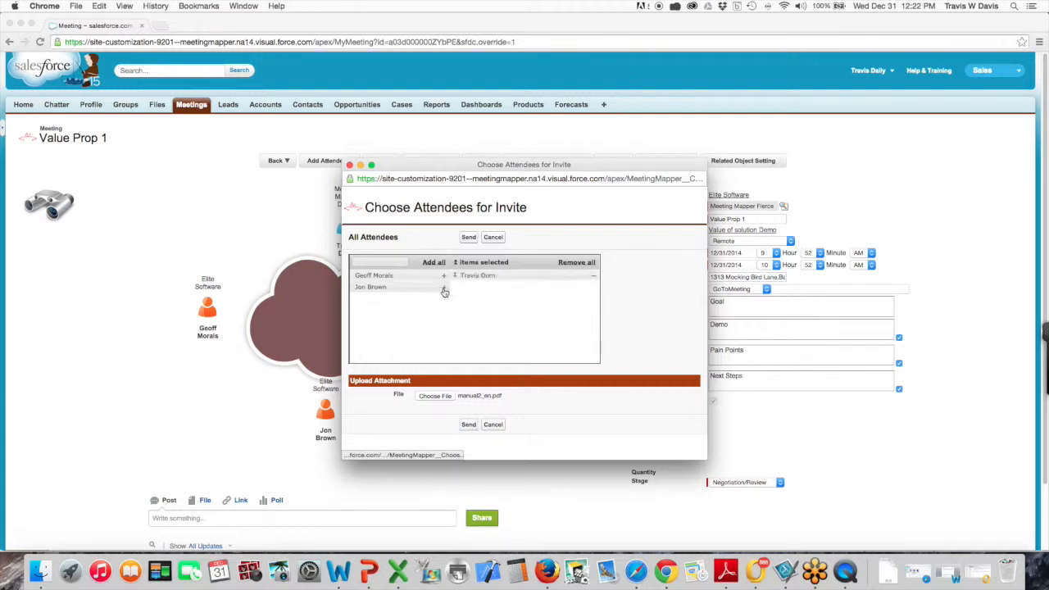
click(468, 426)
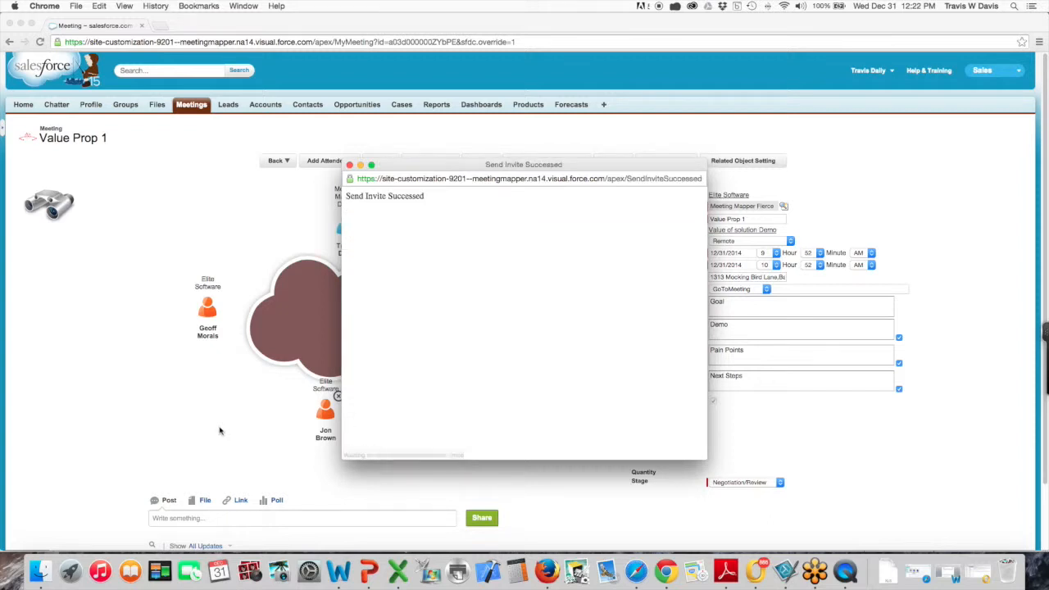
click(349, 165)
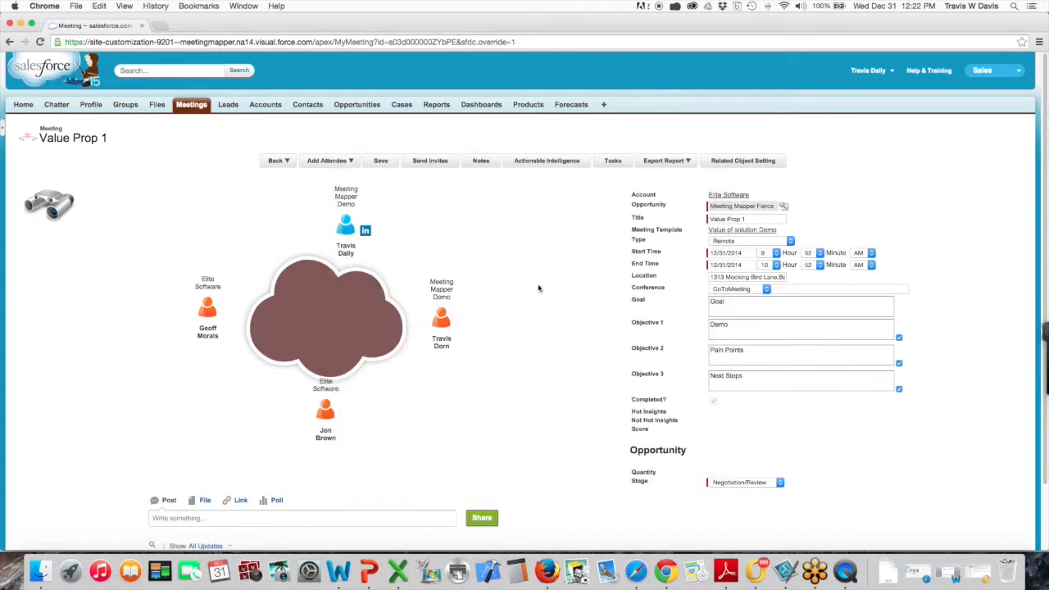
Step: Review the meeting notes of Value Prop 1 and New Meeting - Crawl, Walk, Run, and close the notes window
click(483, 163)
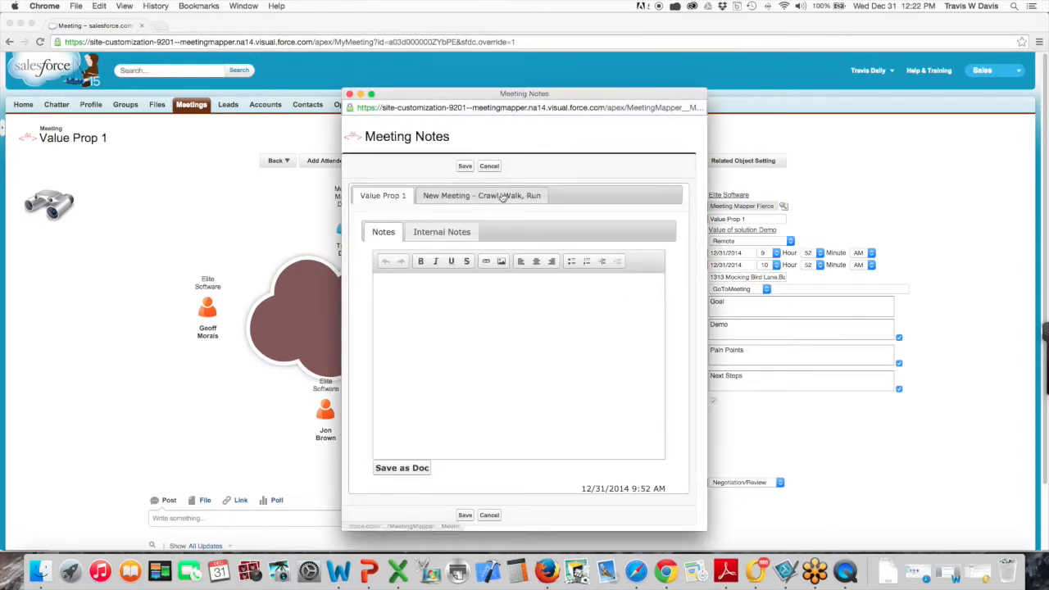
click(502, 197)
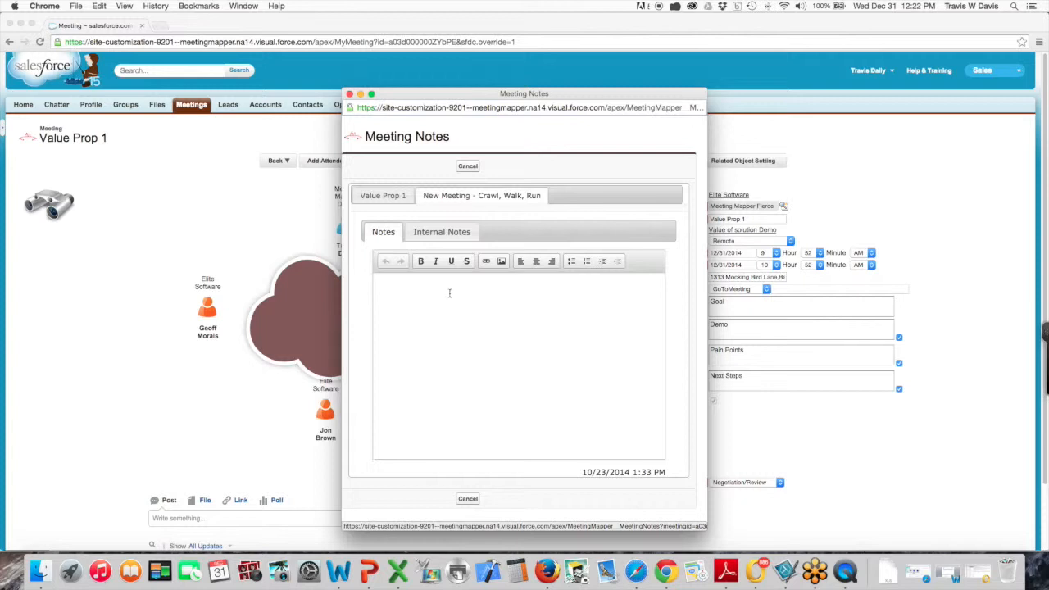
click(382, 195)
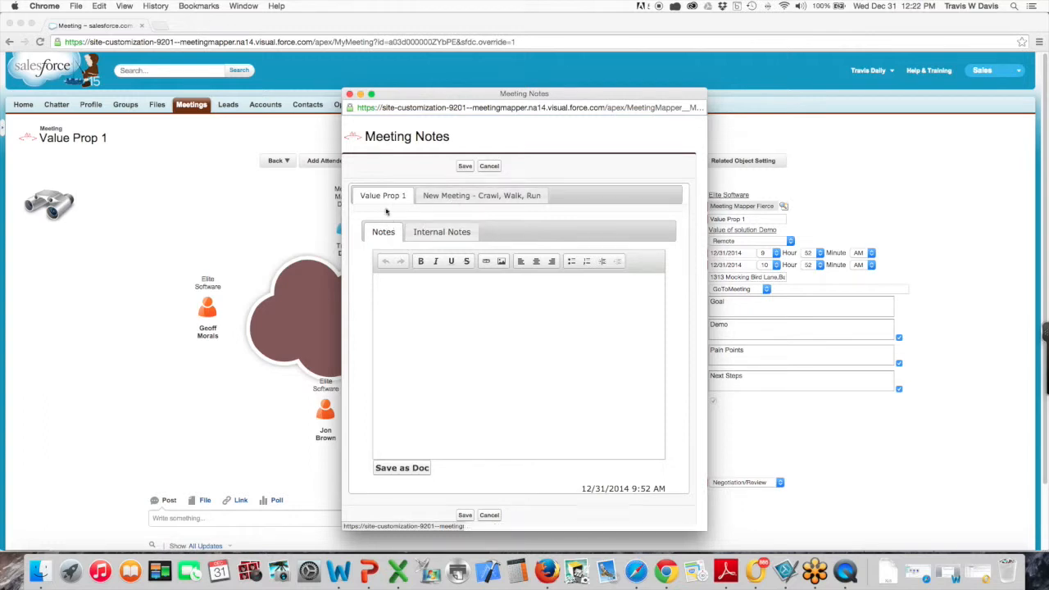
click(349, 95)
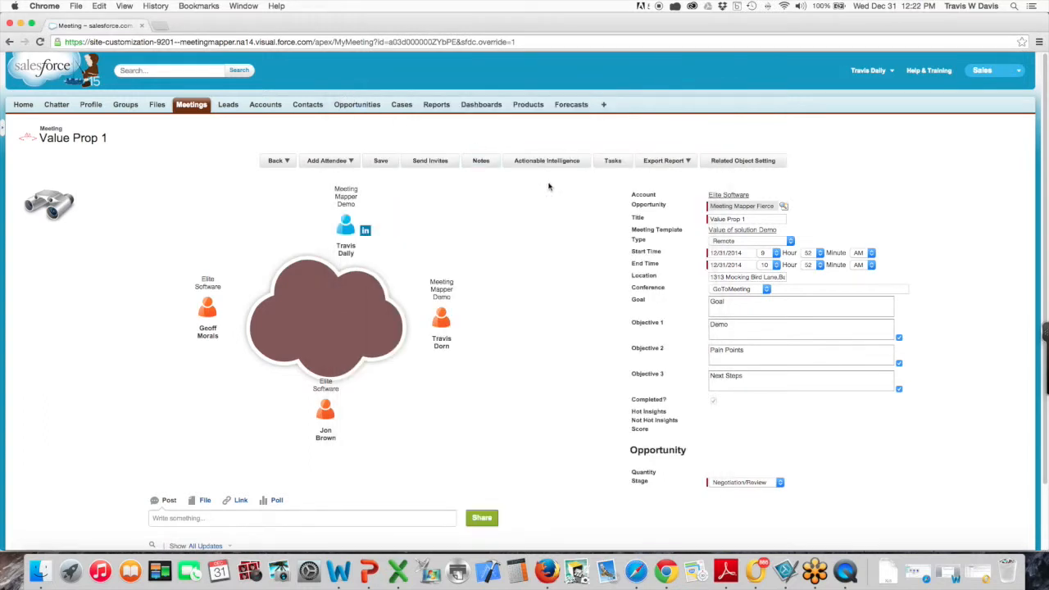
Step: Look through the meeting's Actionable Intelligence form and its Competitors section, and close it without changes
click(543, 161)
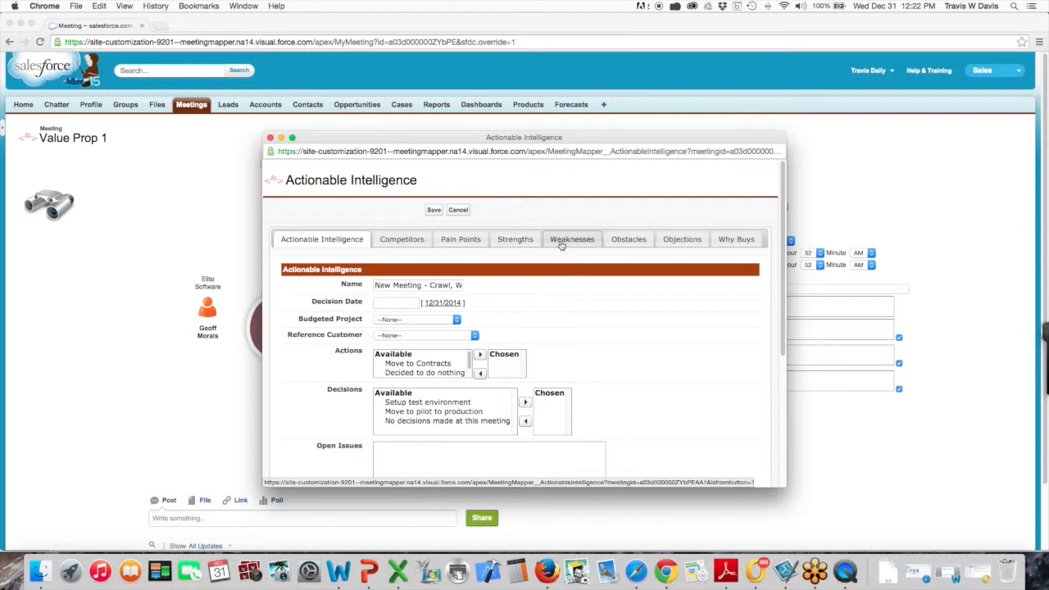
click(405, 240)
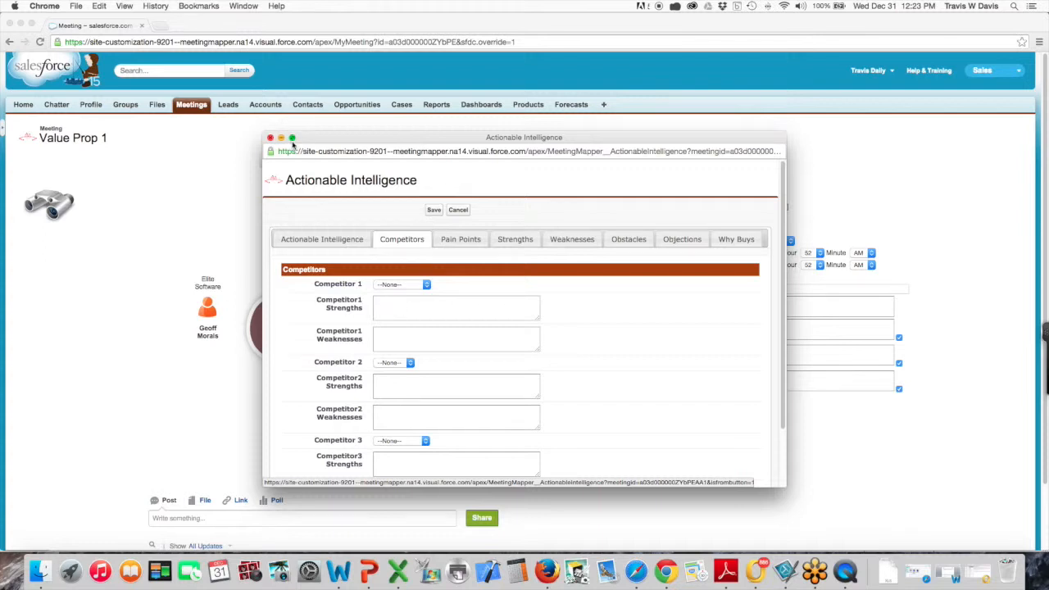
click(271, 138)
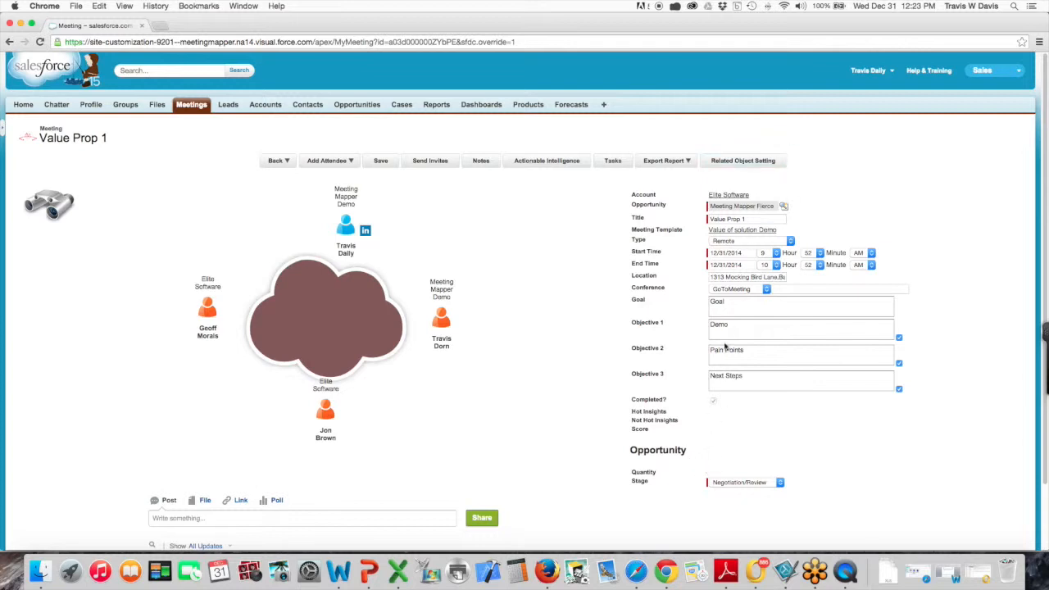
Step: Replace Quantity with Next Step in the opportunity fields related to the meeting, and save the selection
click(740, 161)
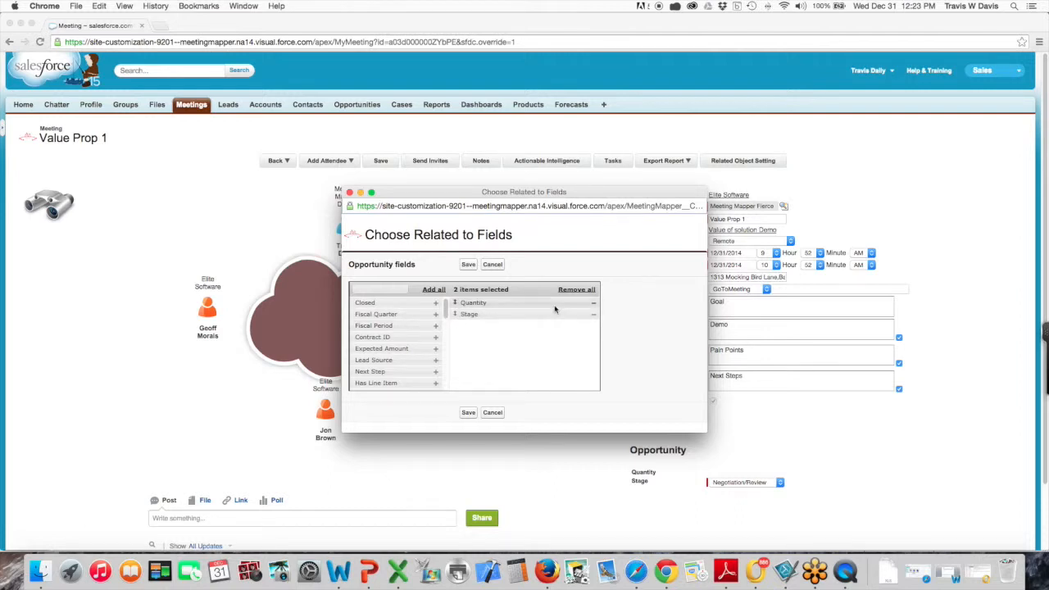
click(593, 307)
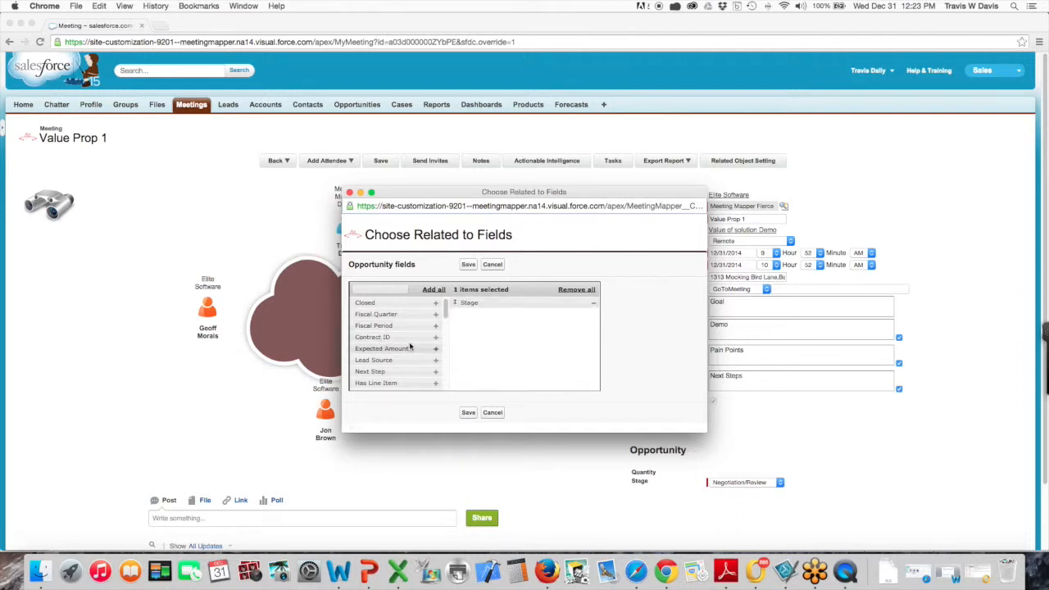
scroll(410, 345, down, 1)
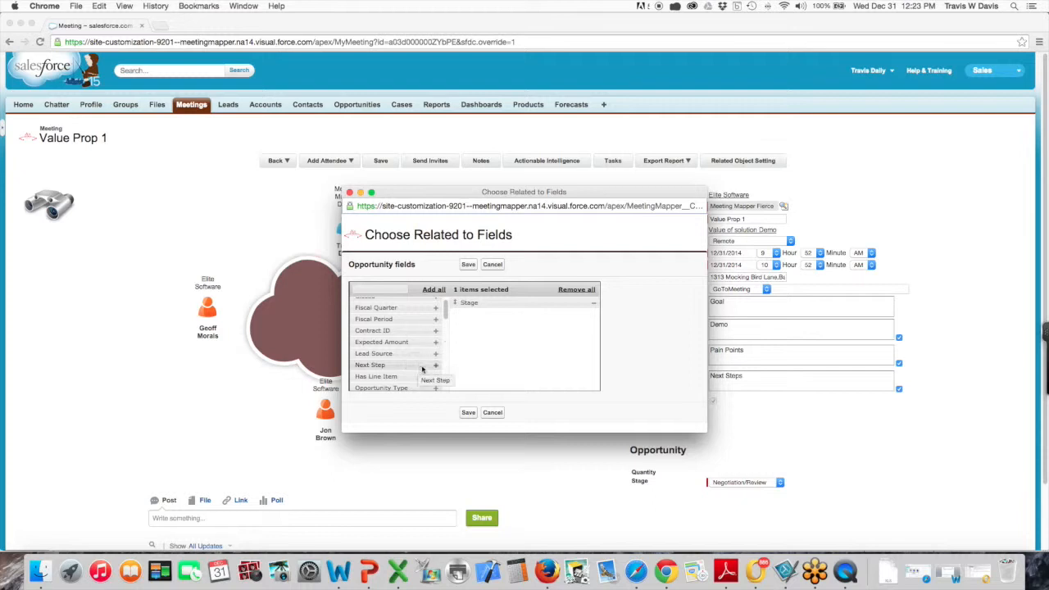
click(435, 367)
click(468, 413)
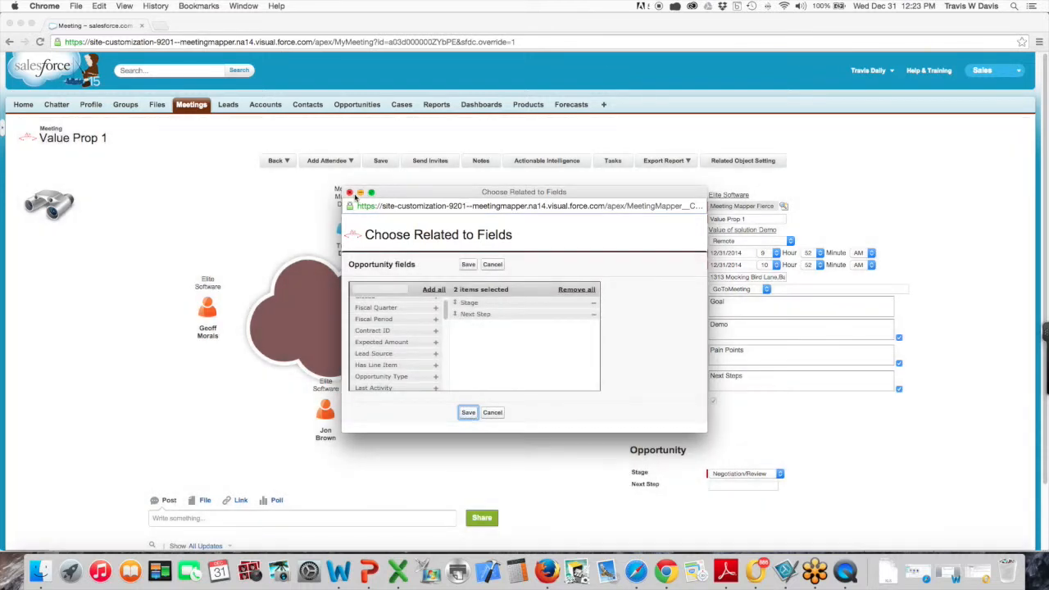
Step: Set the opportunity's Next Step to In Depth Demo and its Stage to Proposal/Price Quote, and save the meeting
click(729, 486)
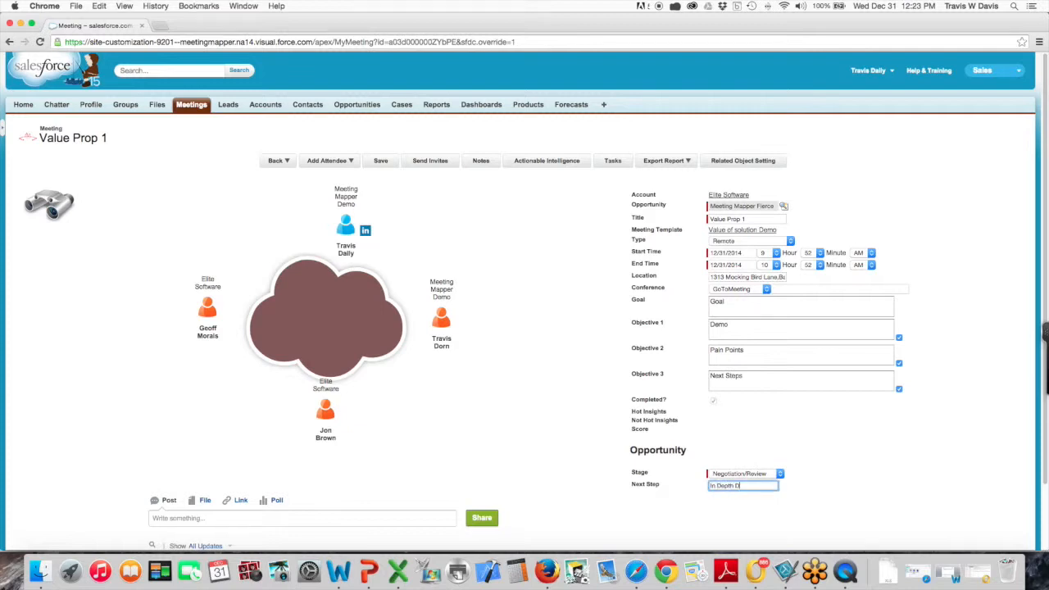
text(In Depth Demo)
click(779, 475)
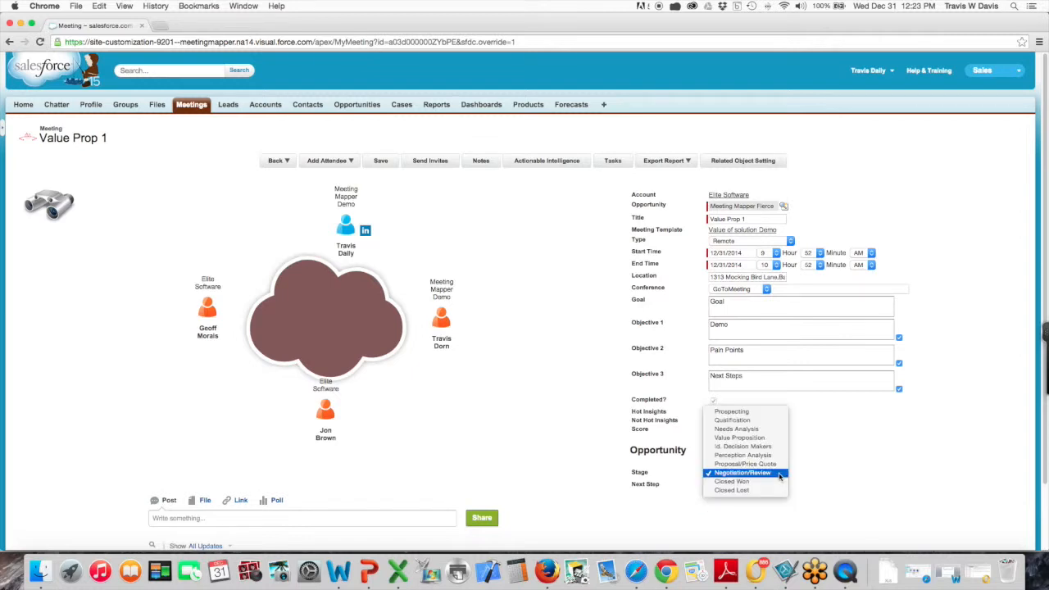
click(725, 465)
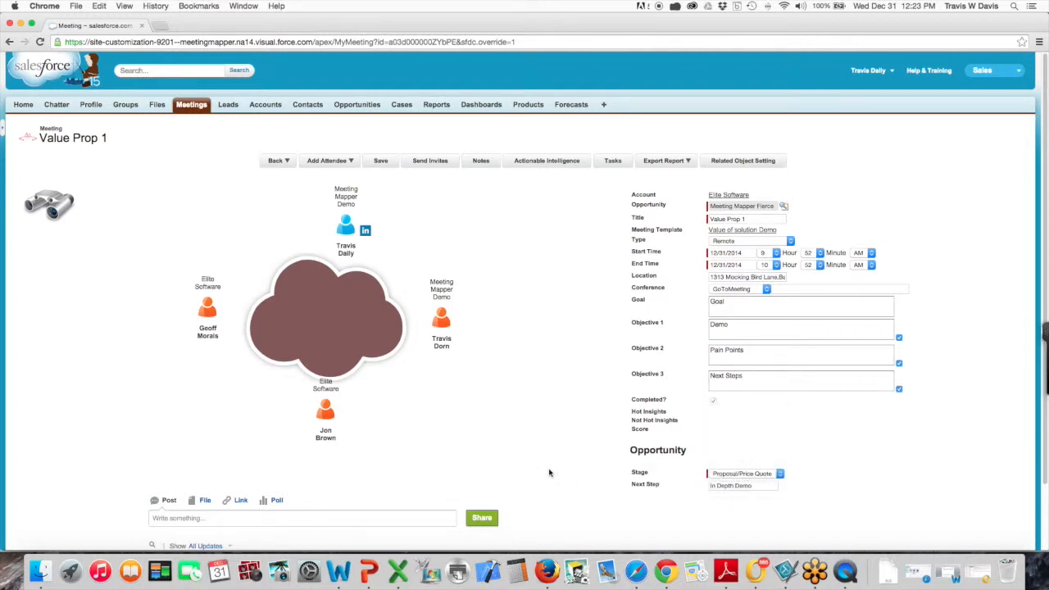
click(381, 163)
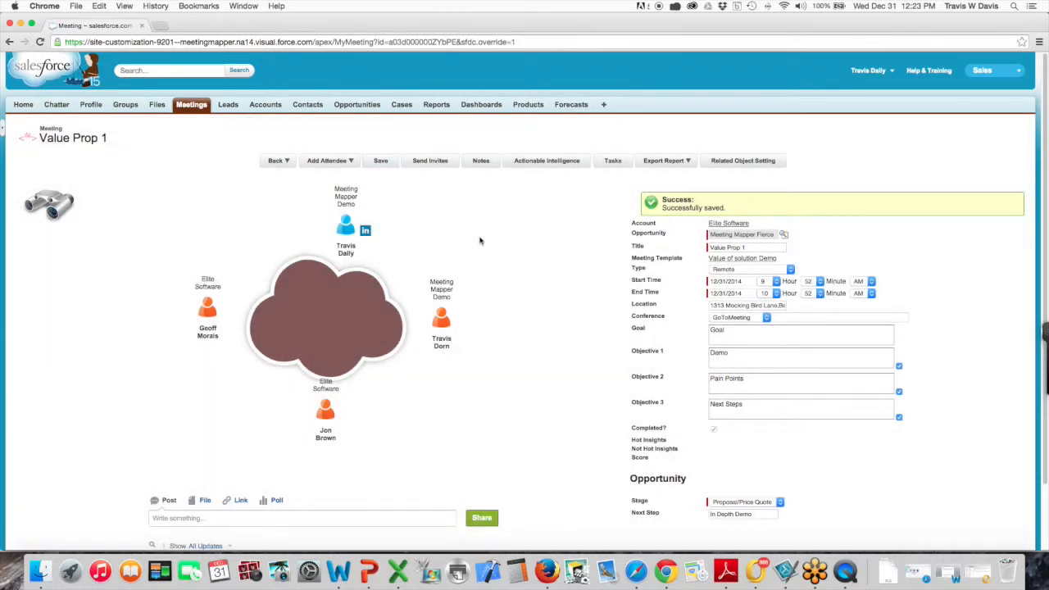
Step: Return to the opportunity to check its Stage and Next Step, and reopen the Value Prop 1 meeting
click(278, 162)
click(277, 187)
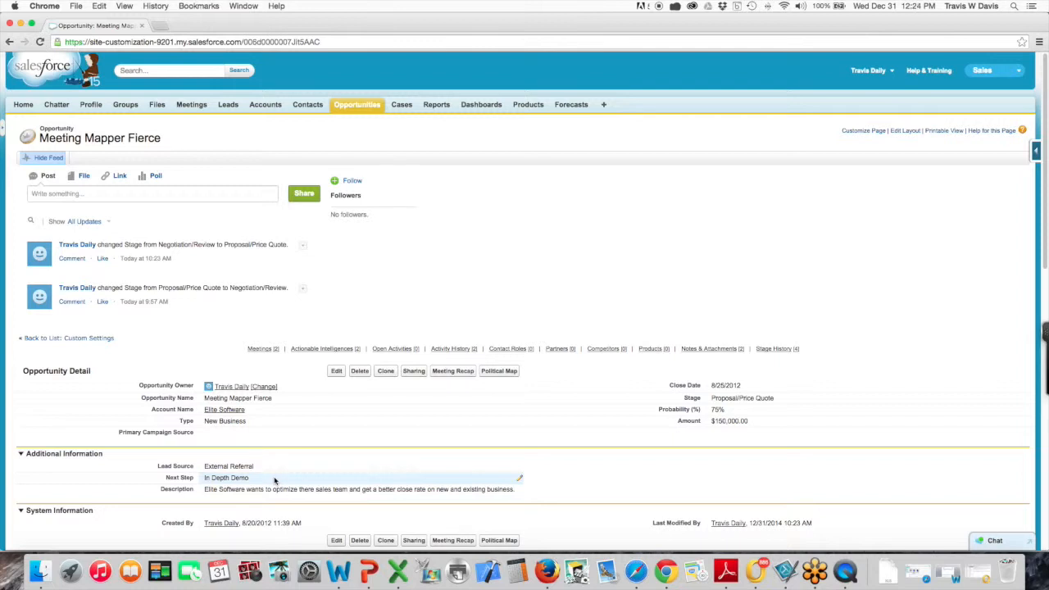
scroll(334, 375, down, 5)
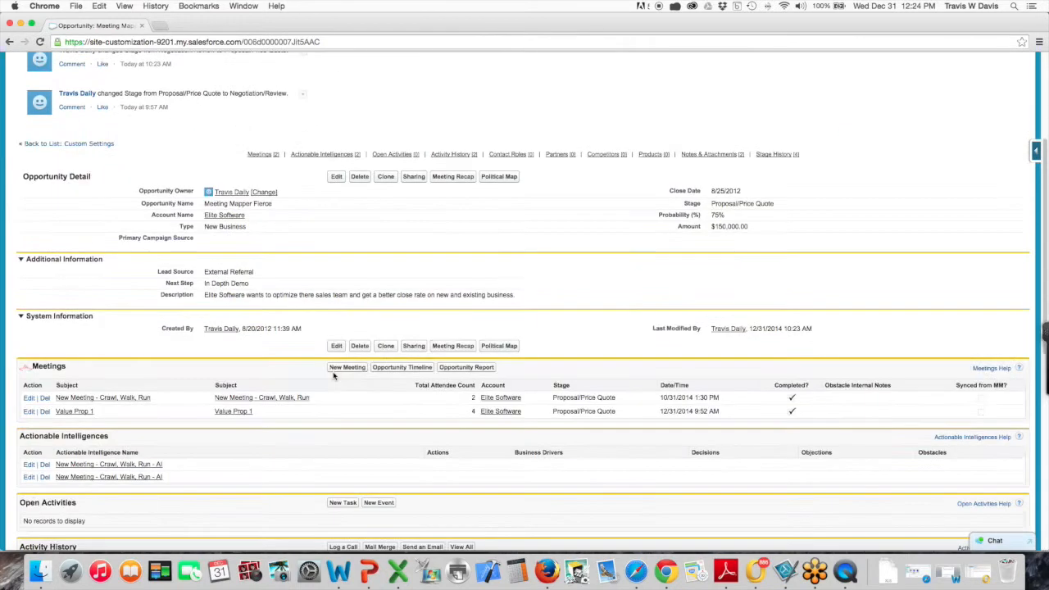
click(75, 411)
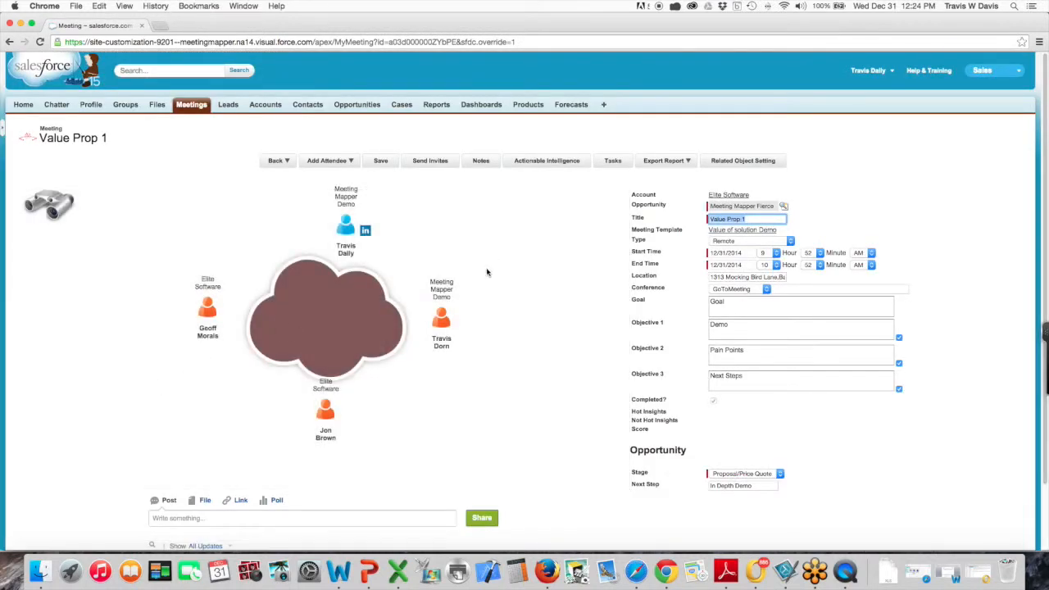
Step: Look at the meeting's report export options and its Export Setting form, and close the form without changes
click(664, 164)
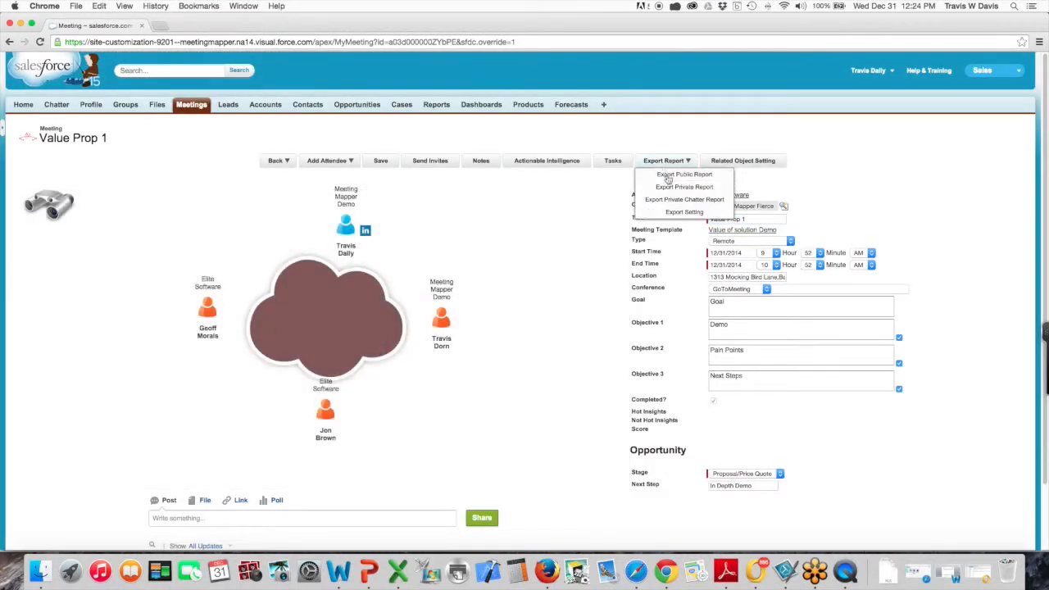
click(674, 215)
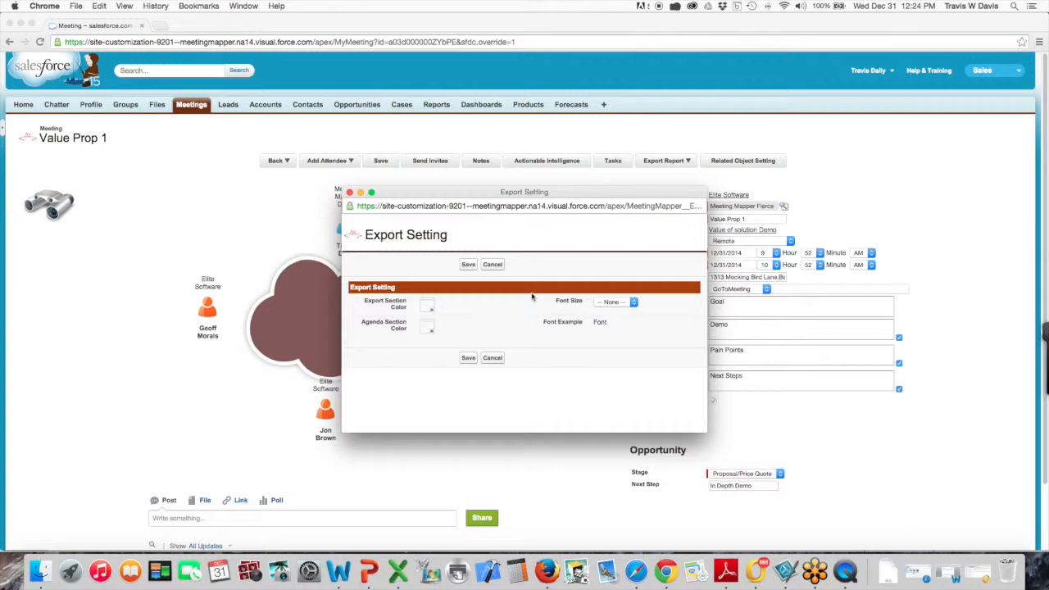
click(350, 193)
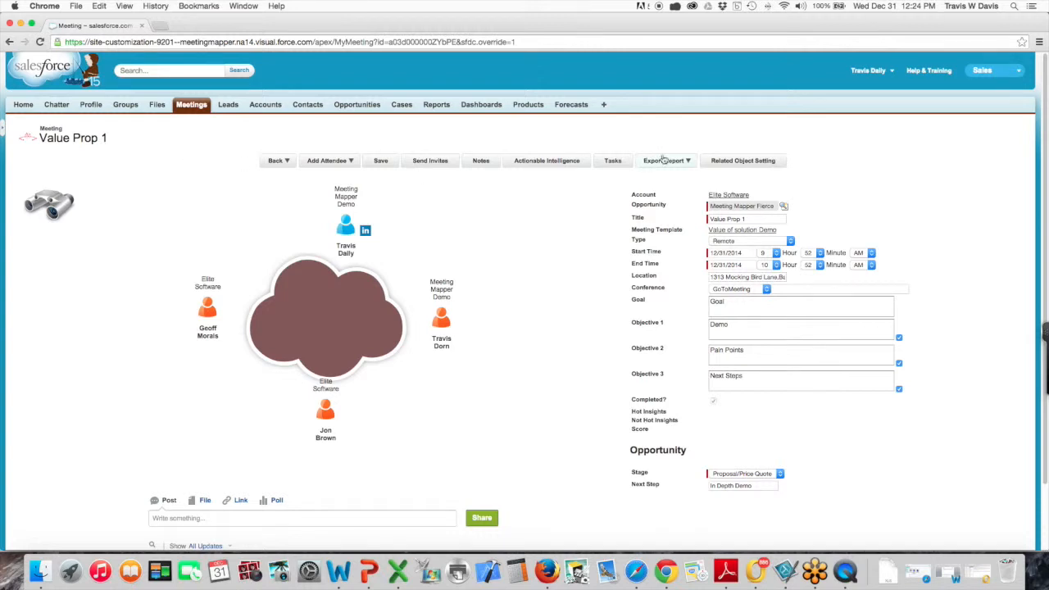
Step: Create a new Actionable Intelligence Configuration record in the Salesforce custom settings and name it My Information
click(863, 74)
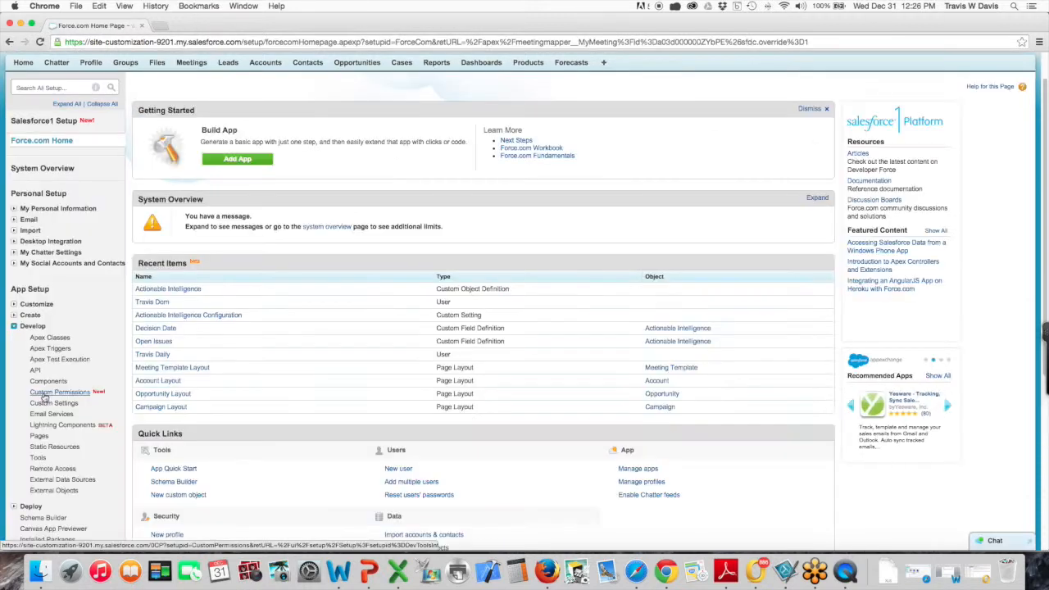
click(45, 403)
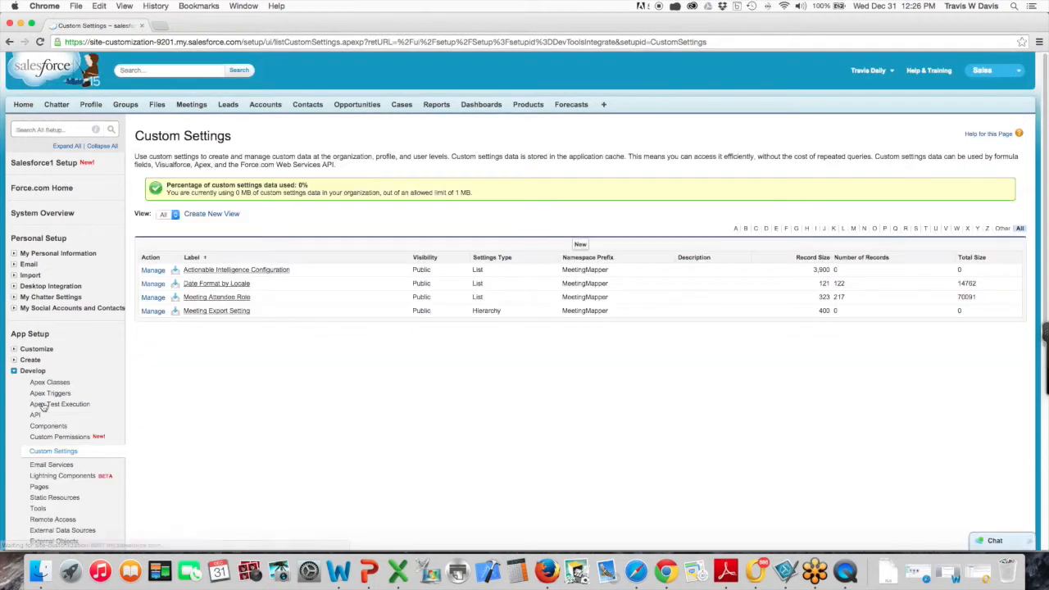
click(153, 271)
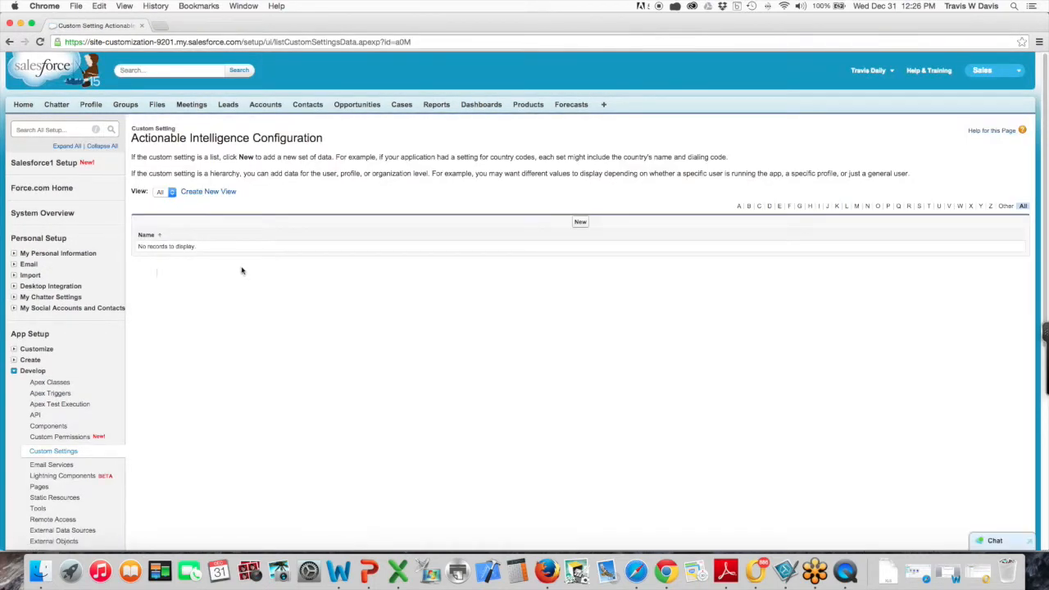
click(577, 224)
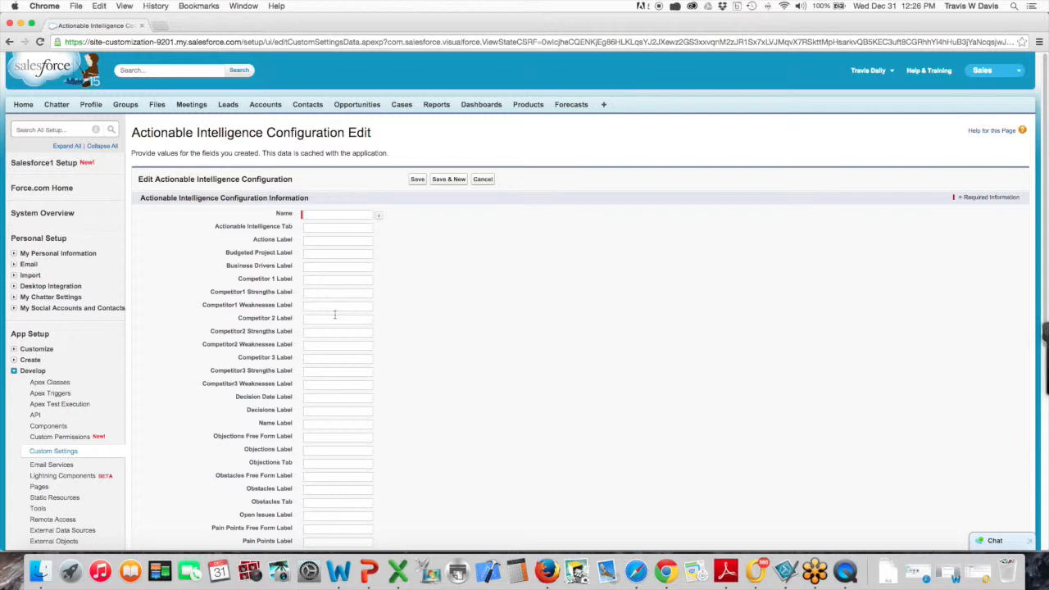
click(328, 214)
text(My Information)
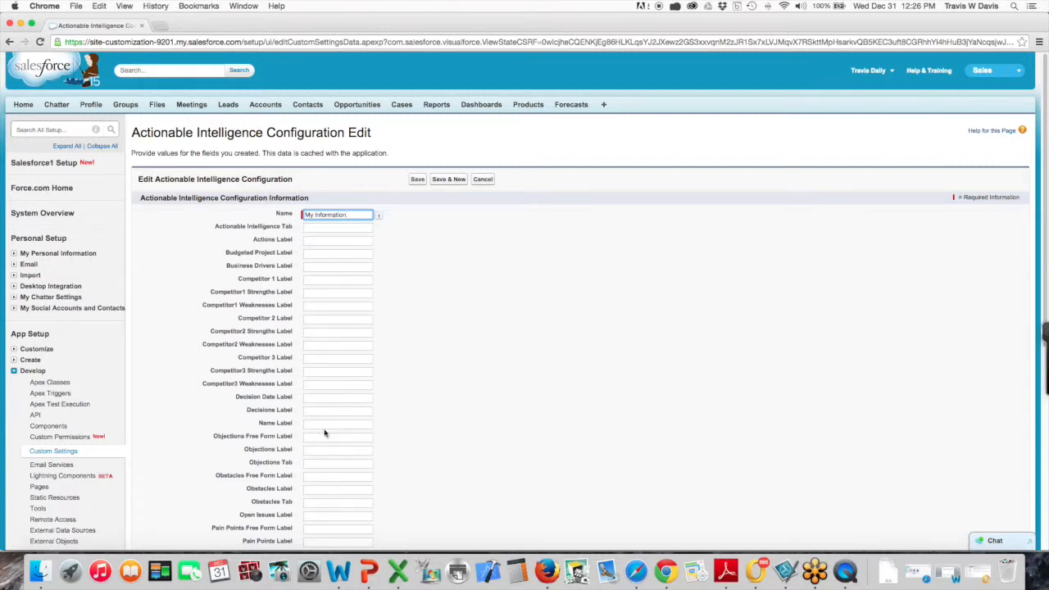
Step: Set both the Objections Tab and Objections Label to Road Blocks, and save the configuration record
click(314, 463)
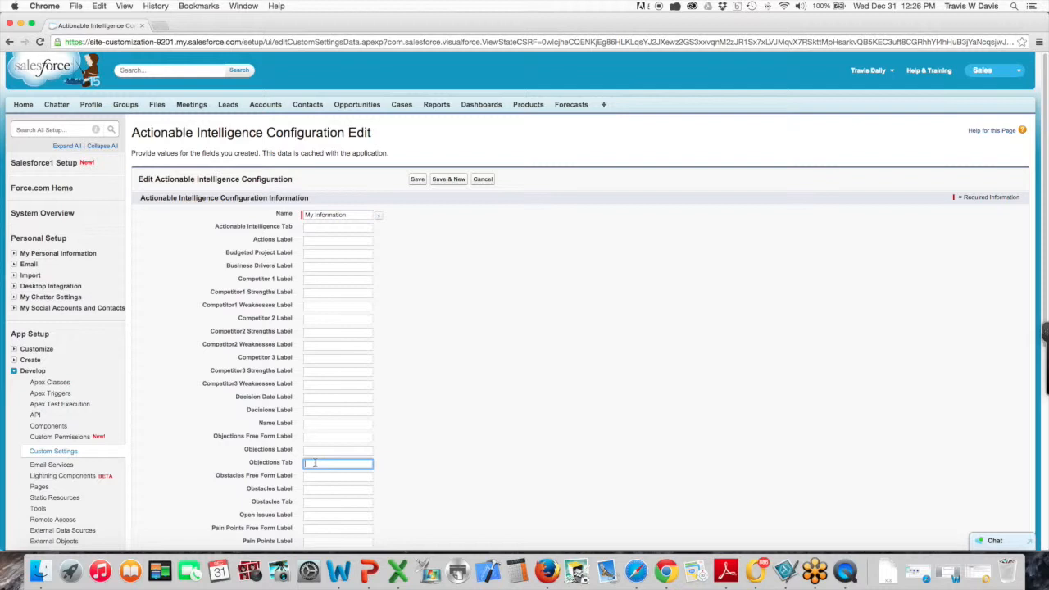
text(Ra)
click(315, 450)
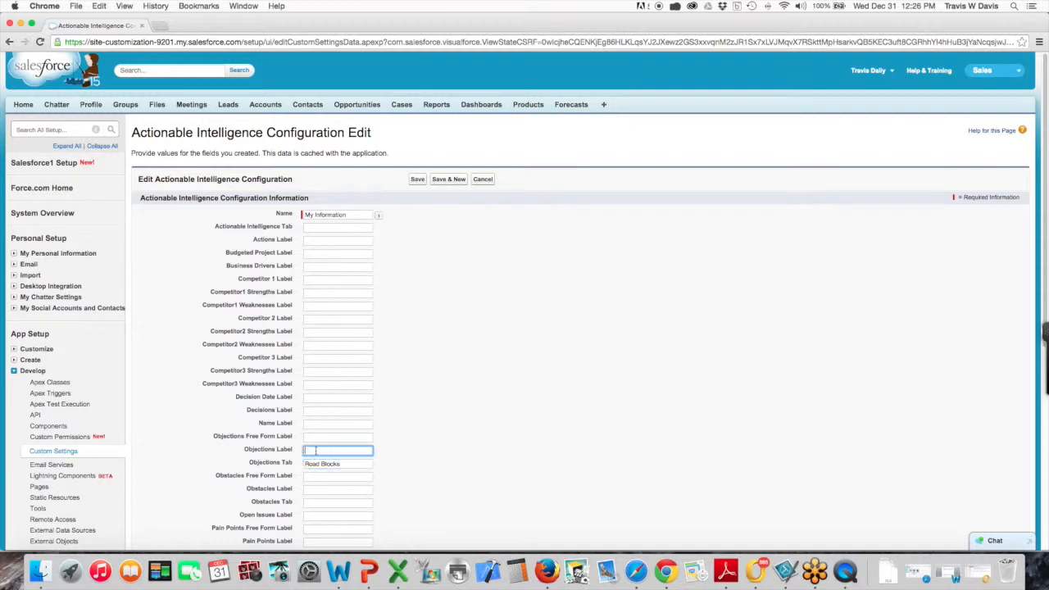
text(Road Blocks)
click(417, 179)
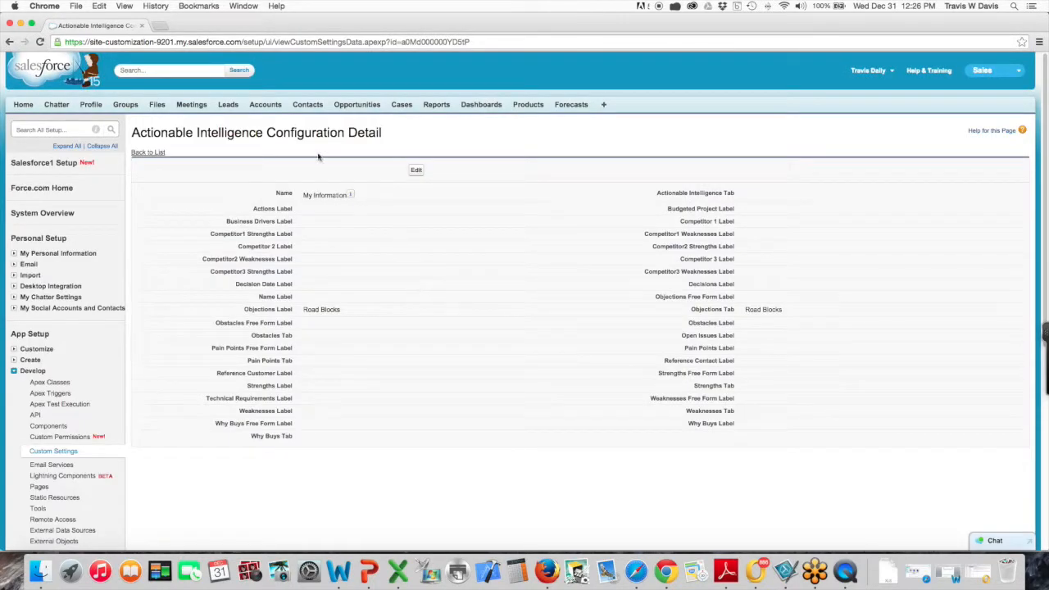
Step: Reopen the Value Prop 1 meeting, check the Road Blocks section of its Actionable Intelligence form, and close the form
click(193, 106)
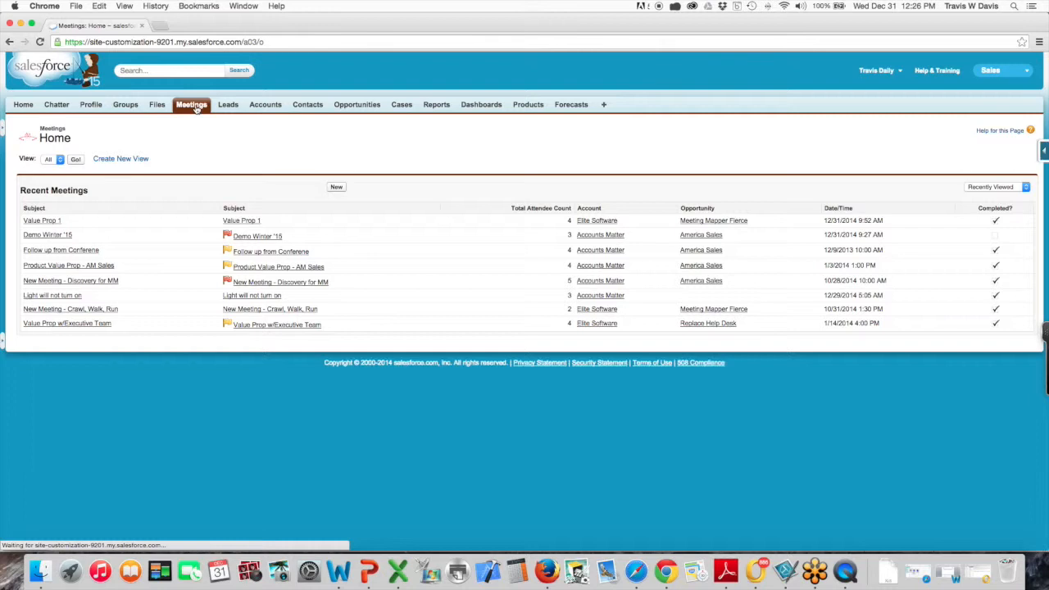
click(249, 226)
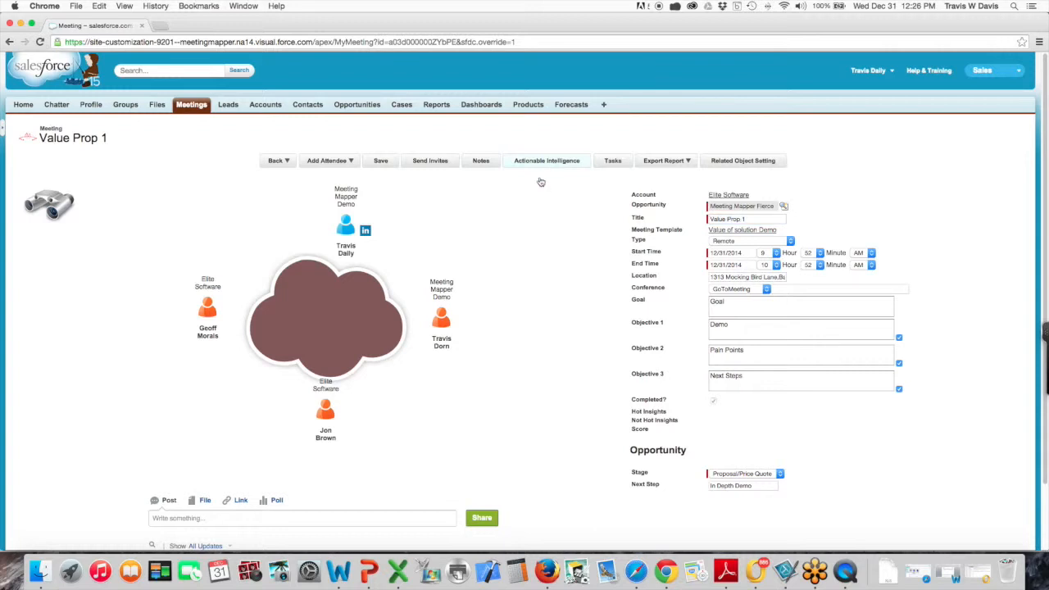
click(547, 160)
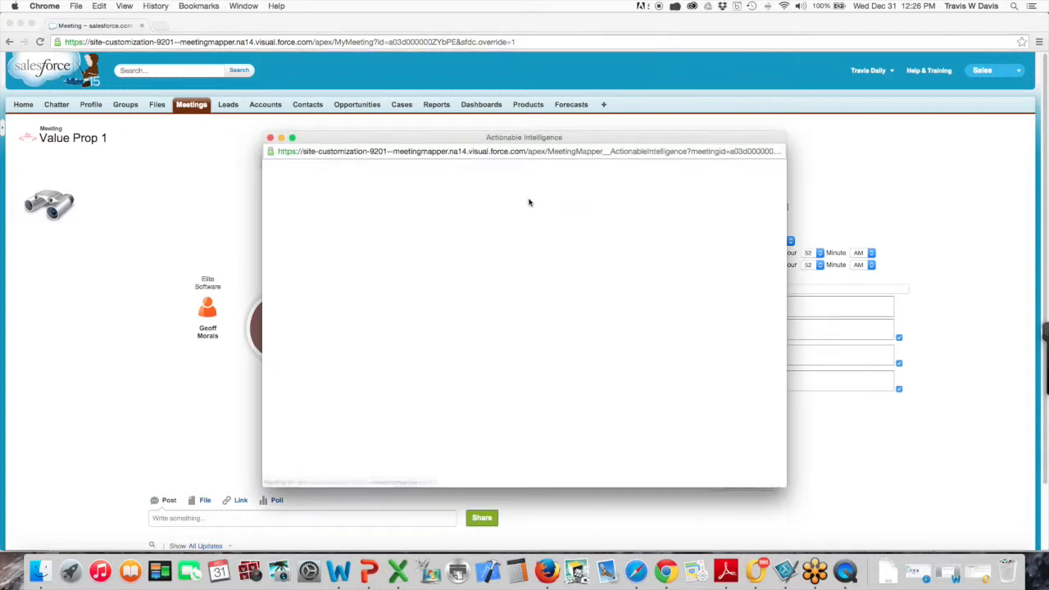
click(691, 241)
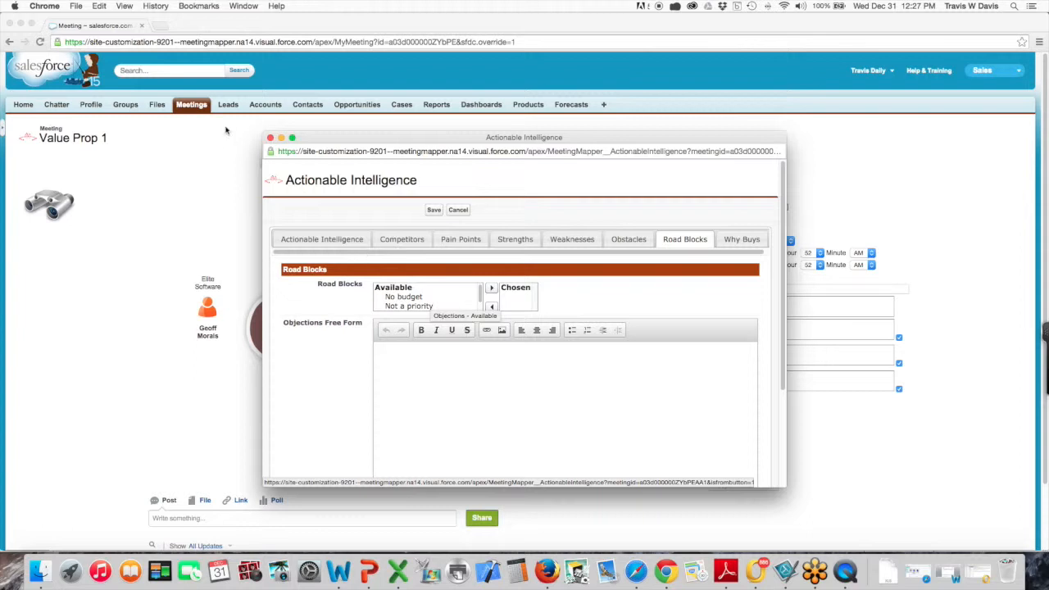
click(270, 137)
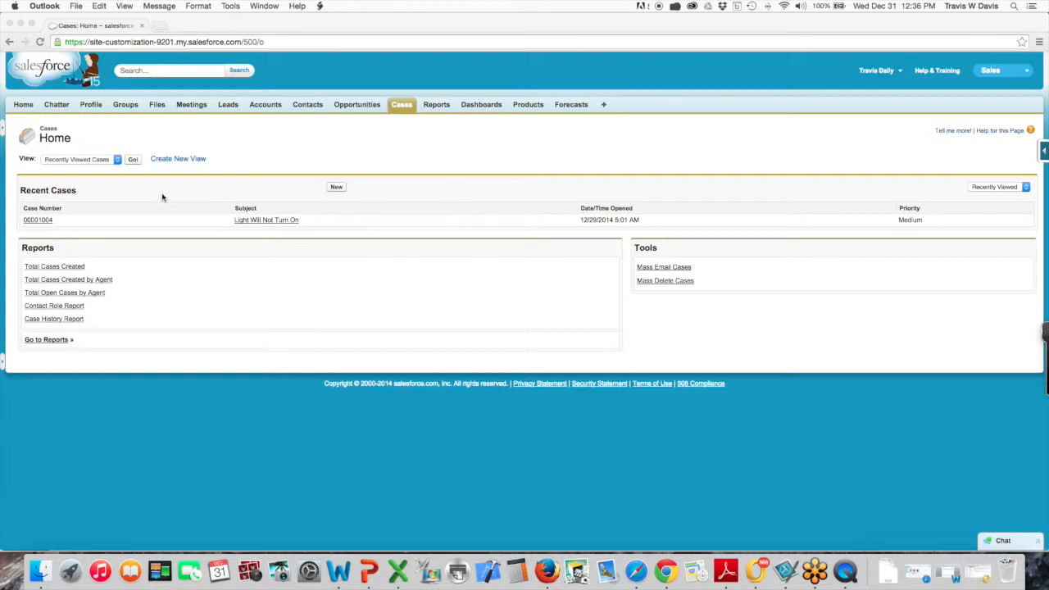
Step: Open the Light Will Not Turn On case and, from its related meetings, the Light will not turn on meeting
click(45, 223)
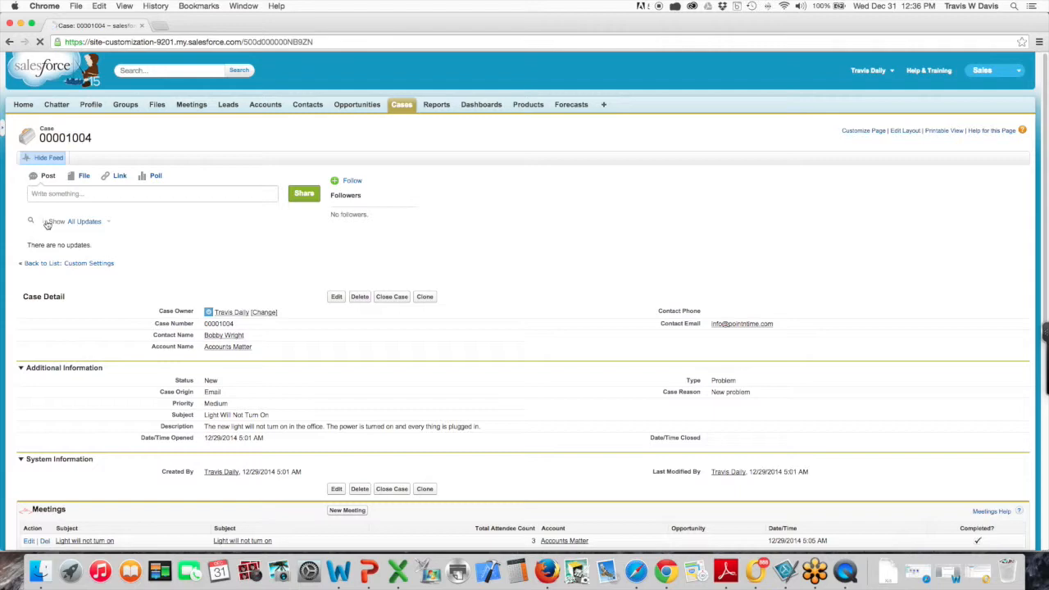
scroll(299, 333, down, 7)
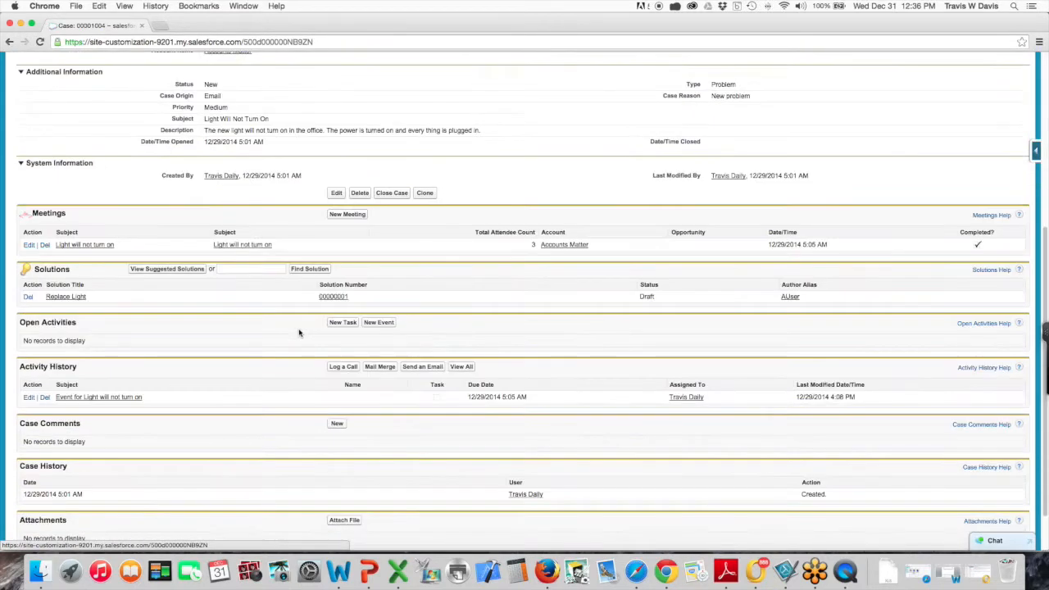
scroll(279, 324, up, 1)
click(101, 254)
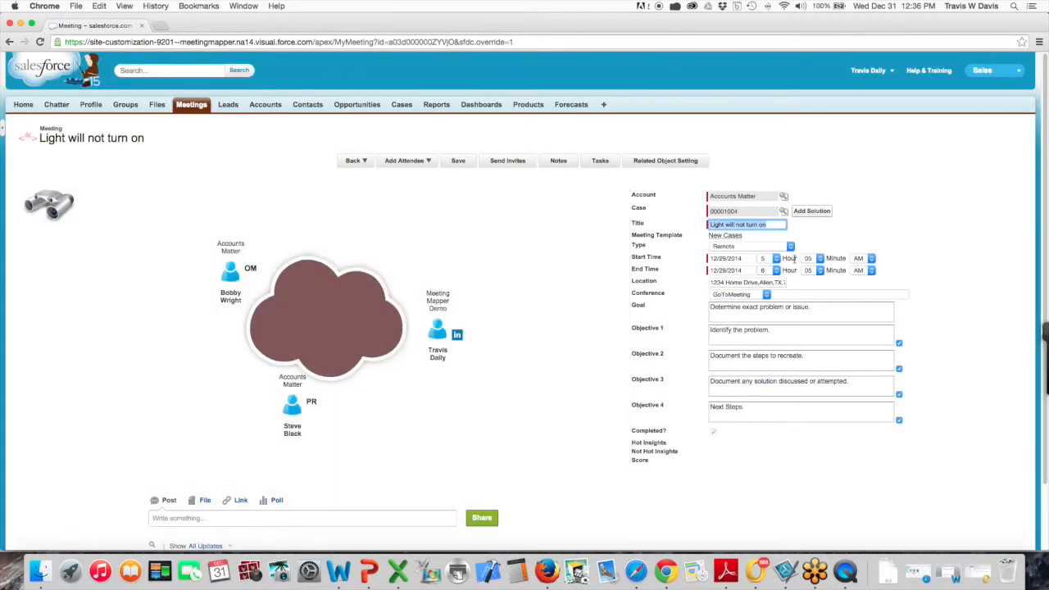
Step: Add a solution to the meeting's case titled New Solution with the details "Test of the new solution.", and save it
click(814, 212)
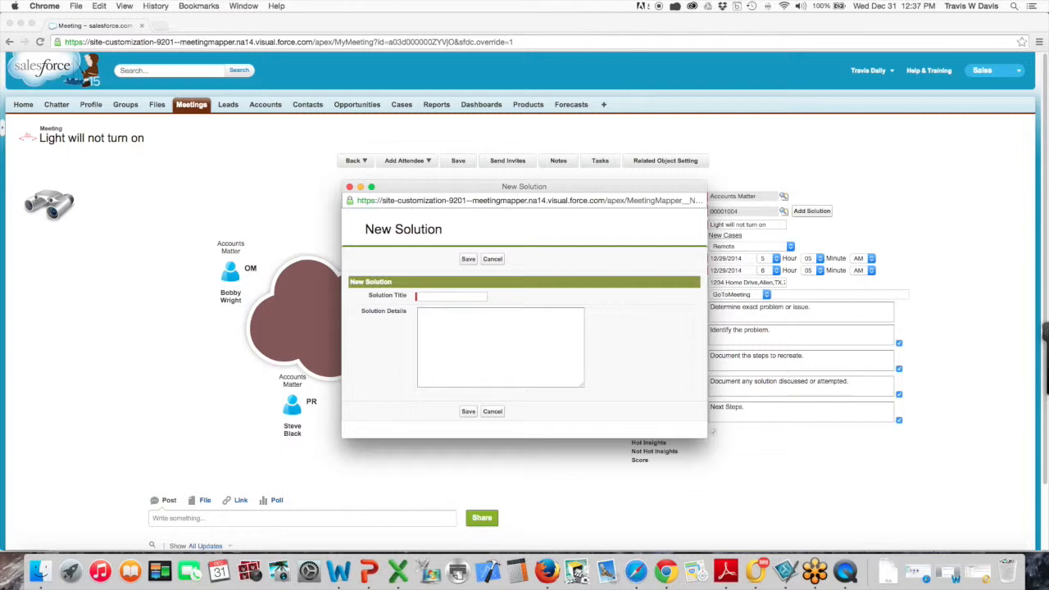
click(452, 297)
text(New Solution)
key(Tab)
text(Test of the new )
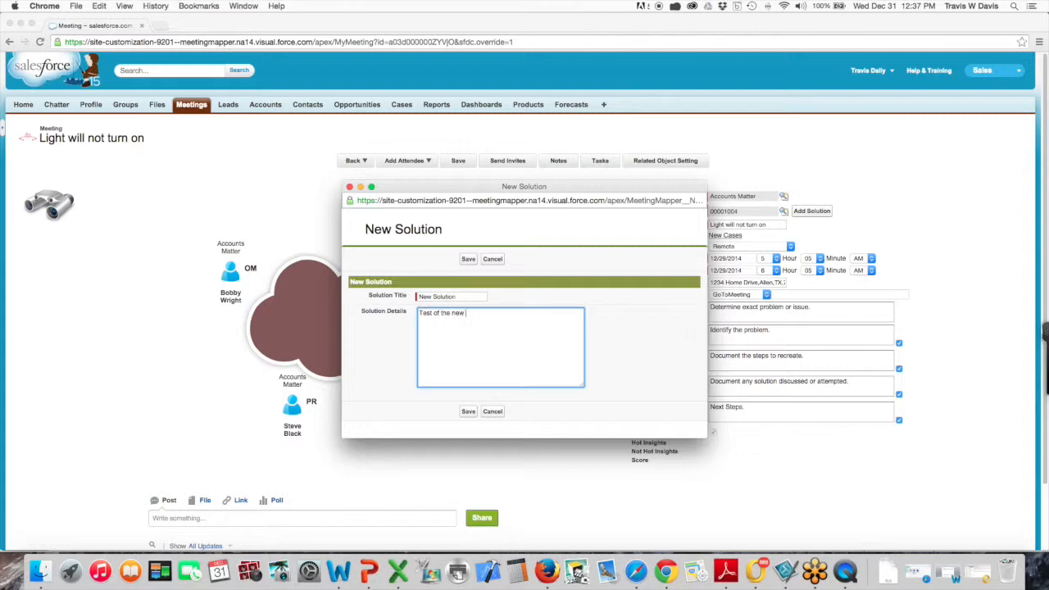
text(solution.)
click(471, 411)
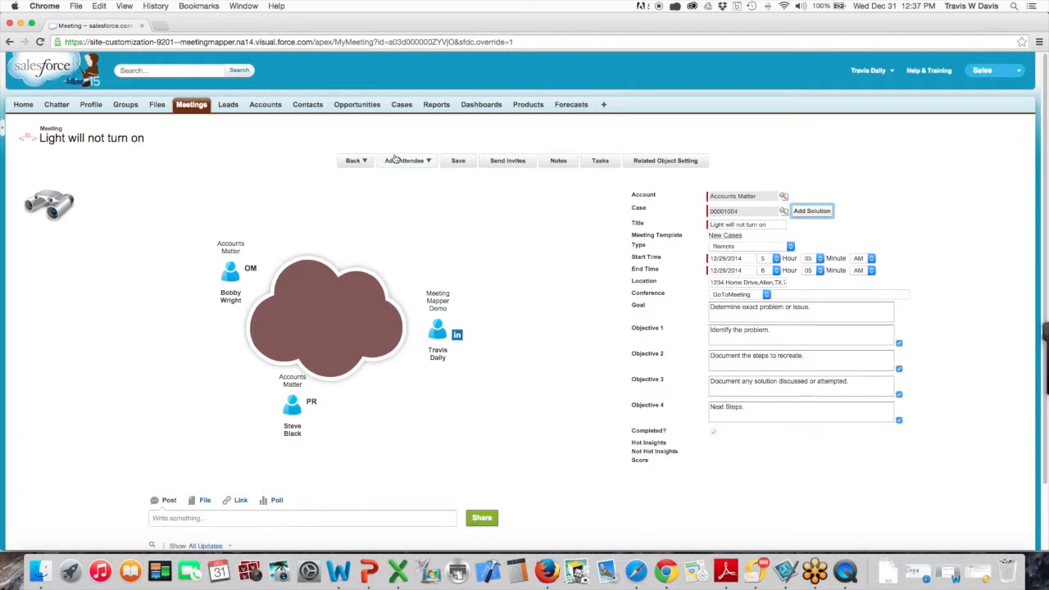
Step: Return from the meeting to its case and check the case's Solutions list
click(355, 163)
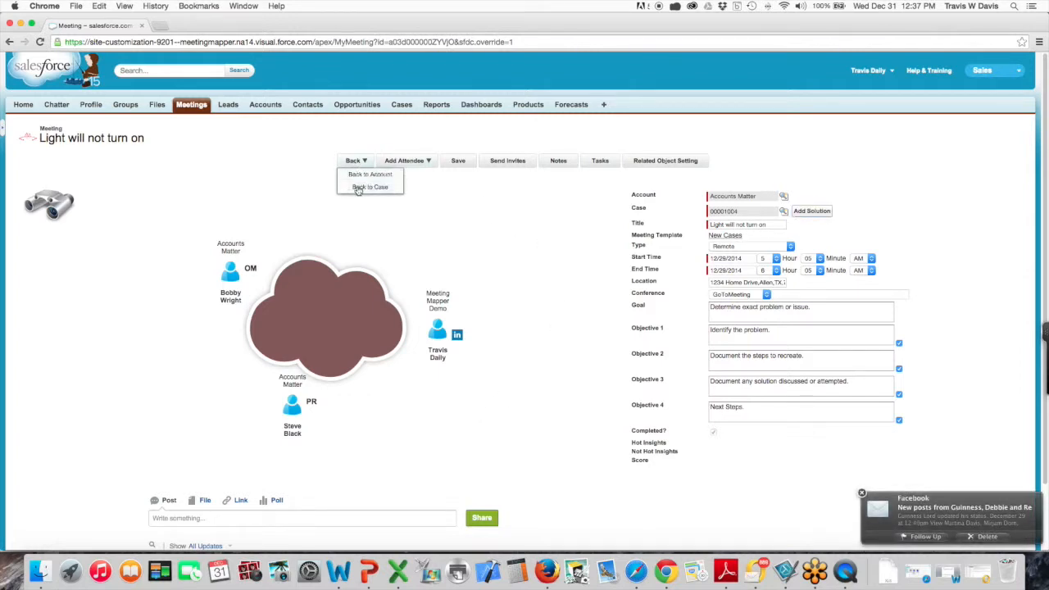
click(369, 186)
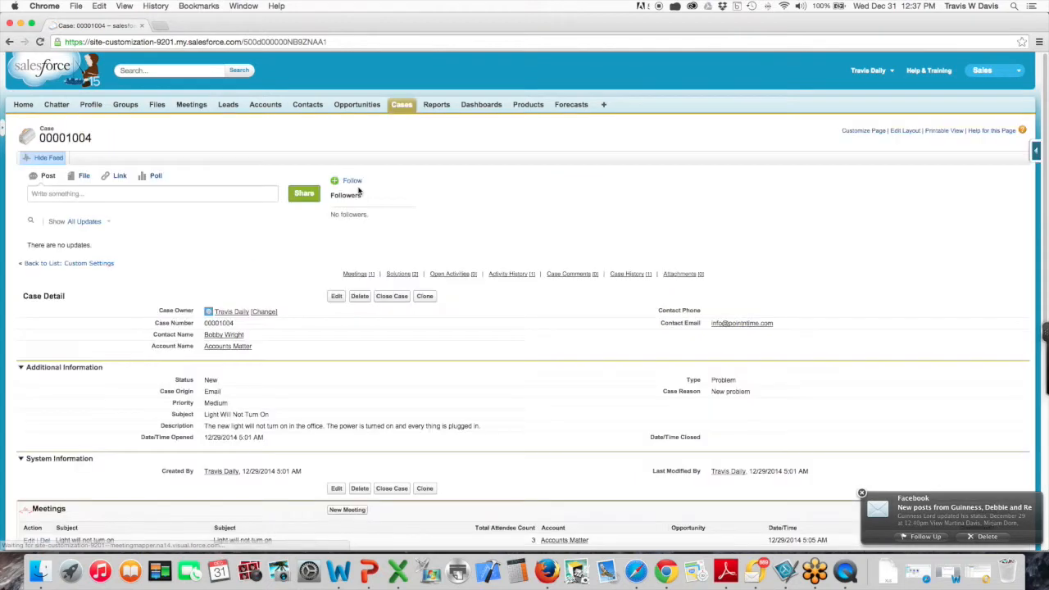
scroll(258, 352, down, 3)
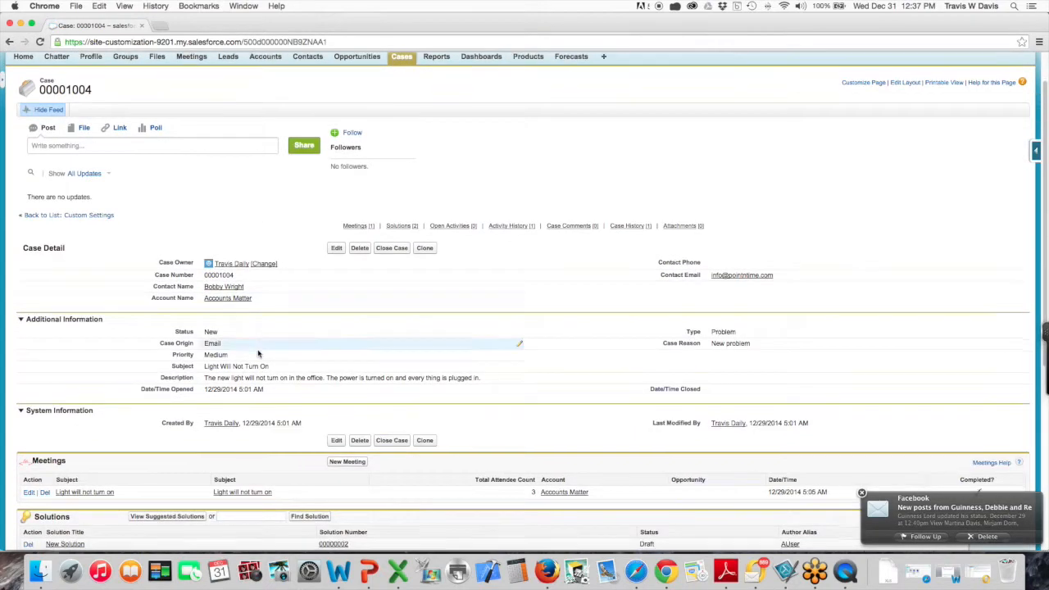
scroll(258, 353, down, 5)
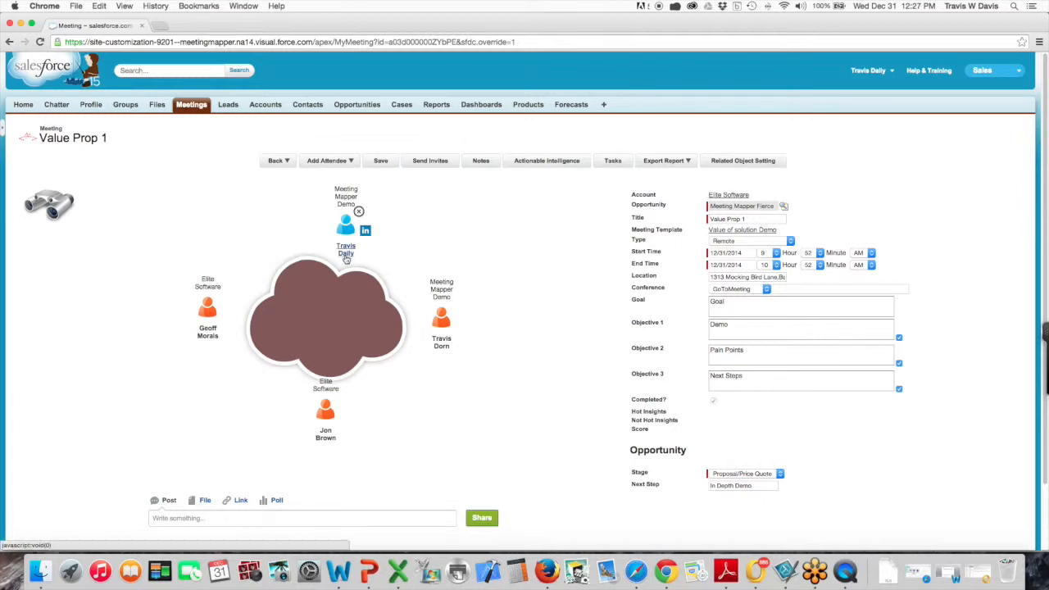
Step: Look through the Edit Attendee form of the Elite Software infrastructure director in the Value Prop 1 meeting, and cancel it
click(208, 341)
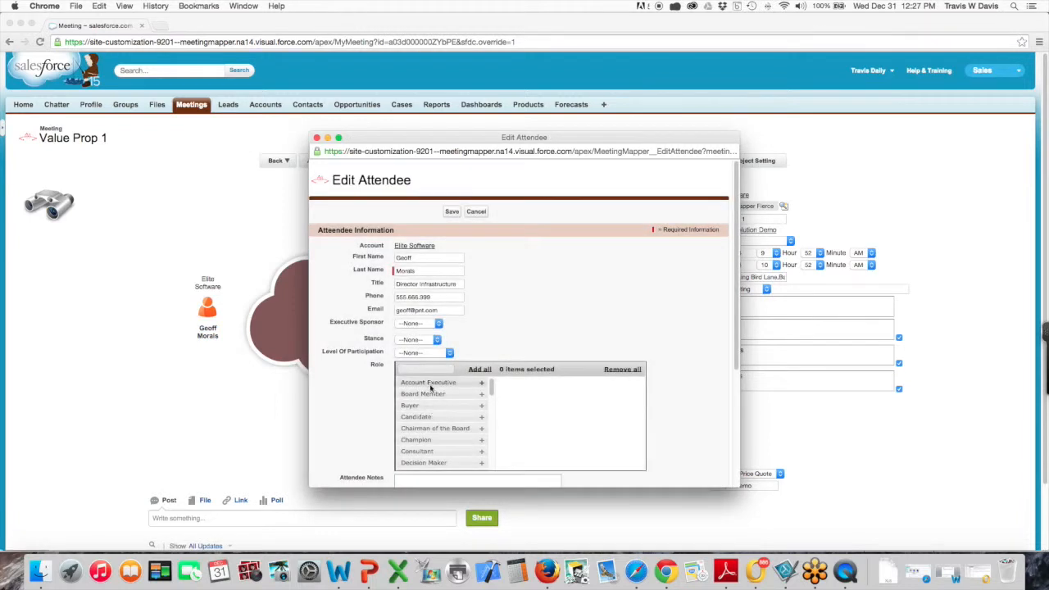
scroll(457, 412, down, 1)
scroll(456, 412, down, 5)
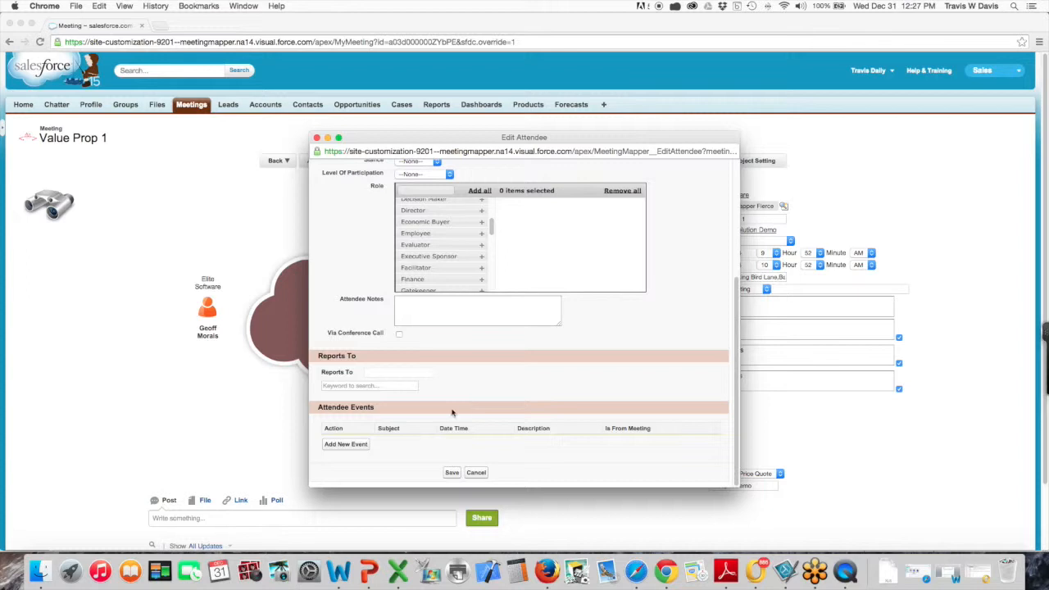
click(475, 473)
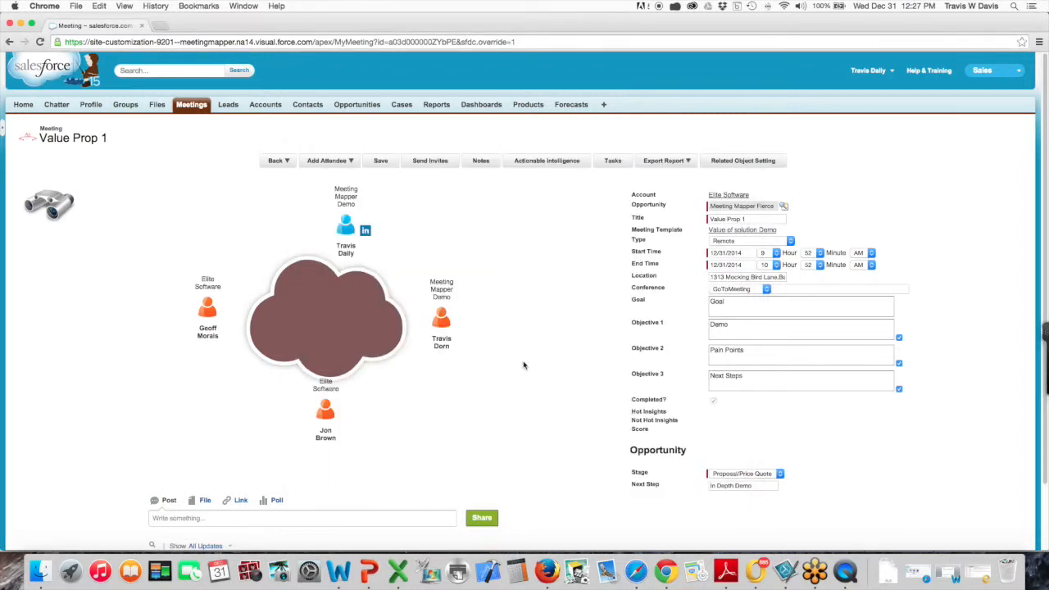